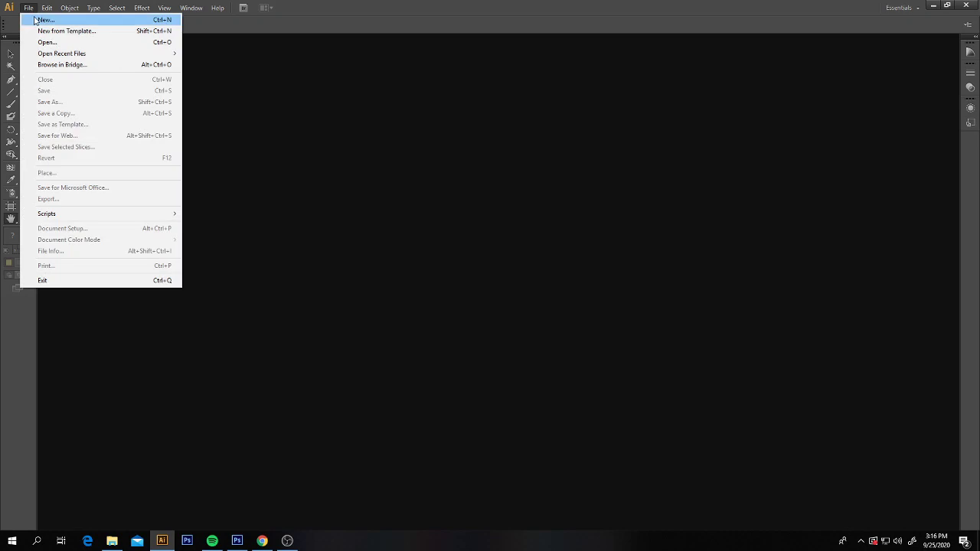
- Create a new document named "type tool basics" with one artboard, Letter size, and inches as units
click(40, 20)
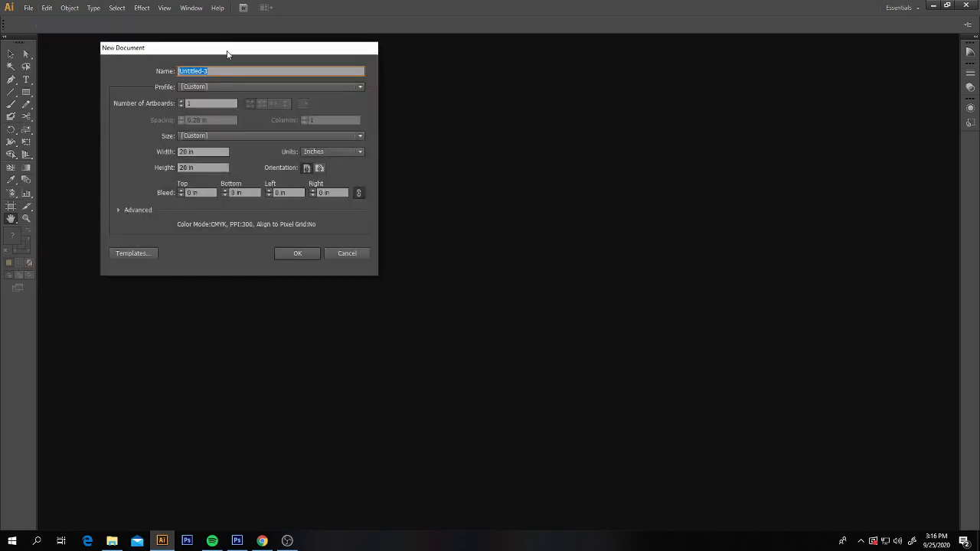
drag(226, 54, 513, 101)
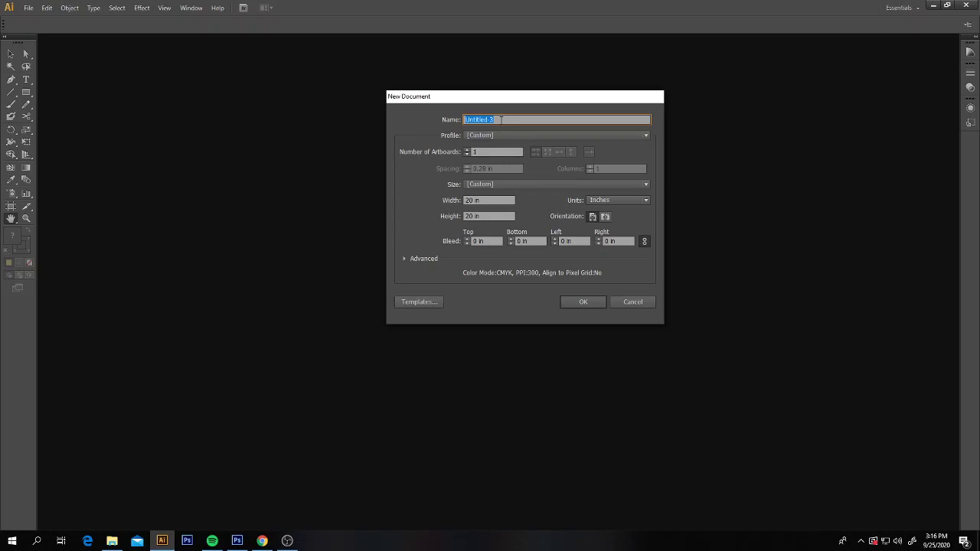
text(type tool basics)
click(475, 151)
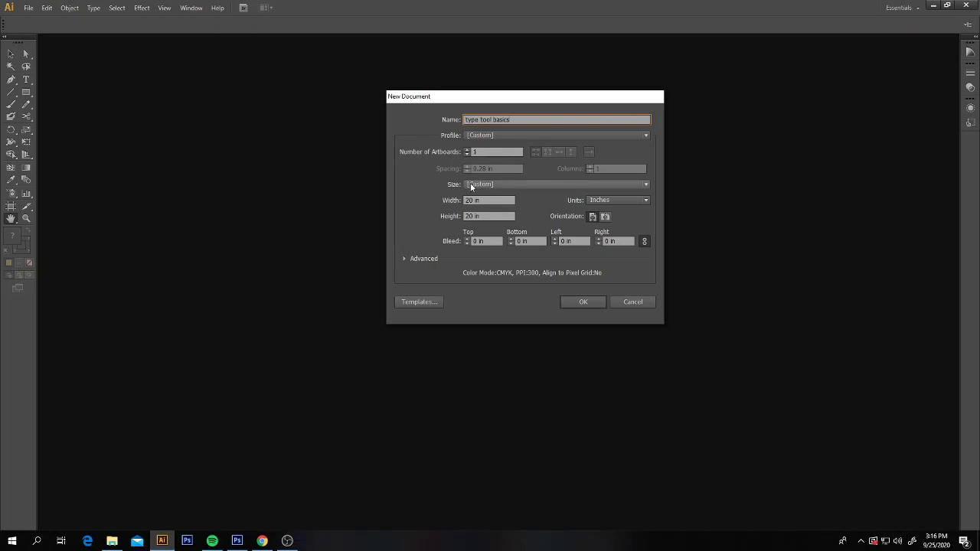
click(516, 186)
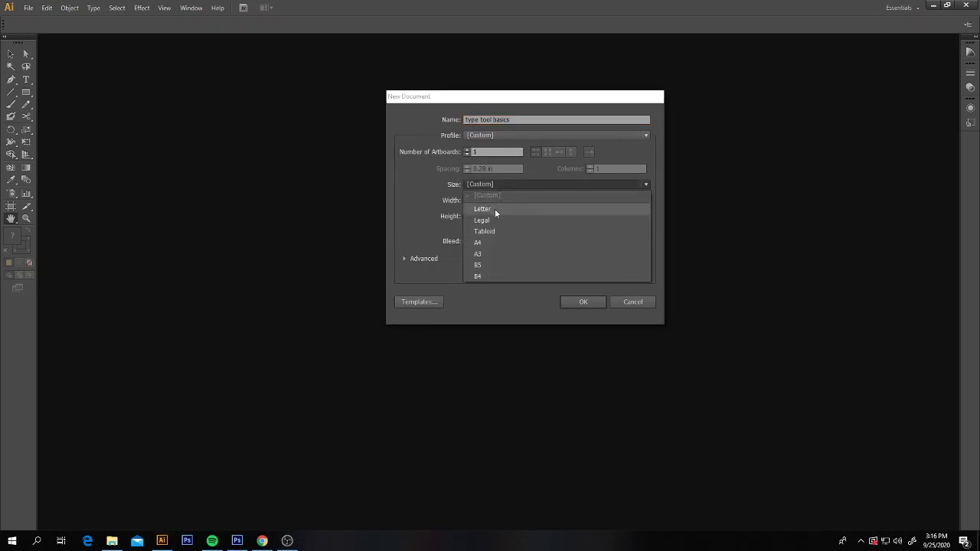
click(495, 211)
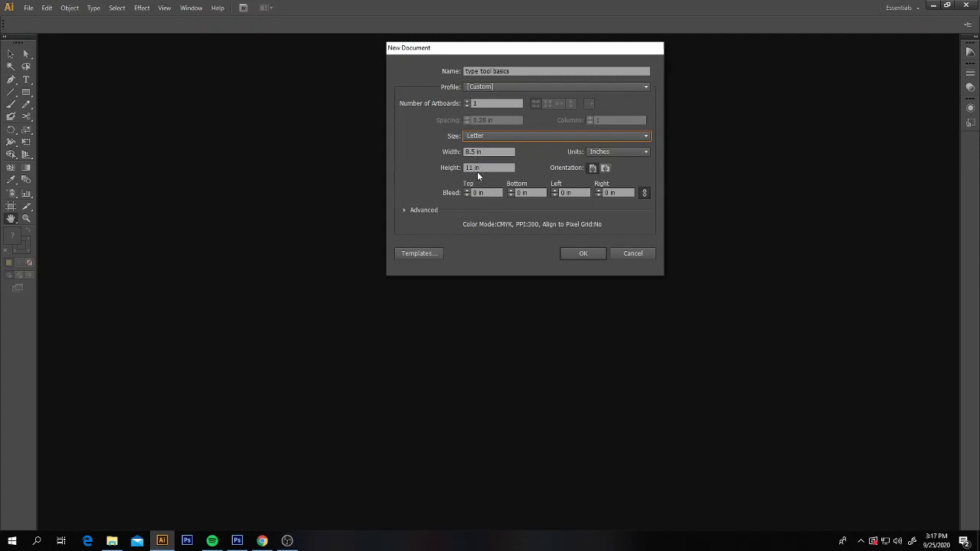
click(622, 151)
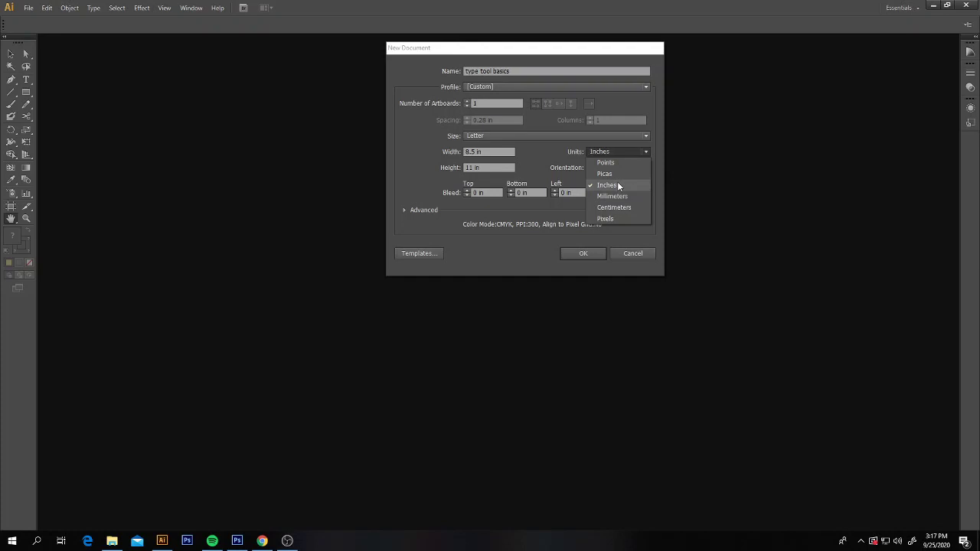
click(558, 153)
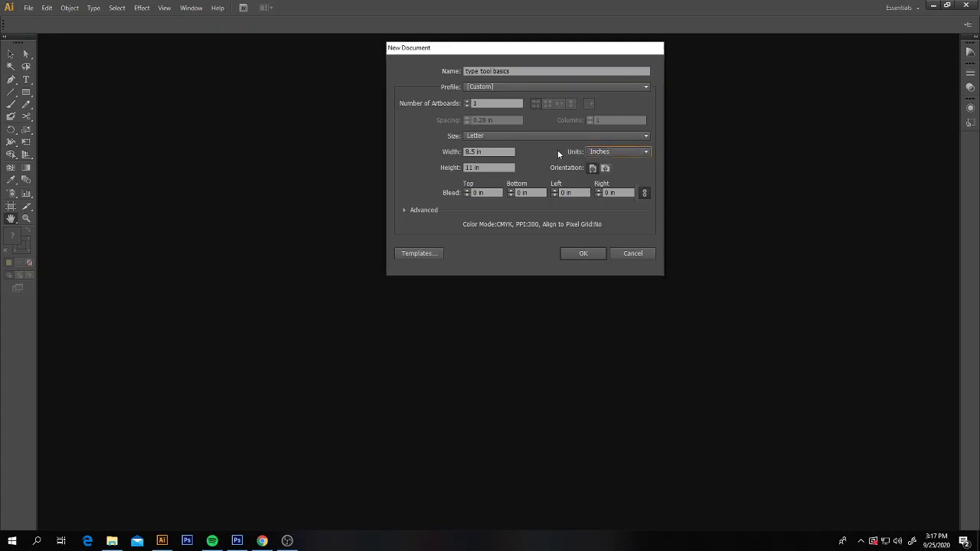
click(584, 255)
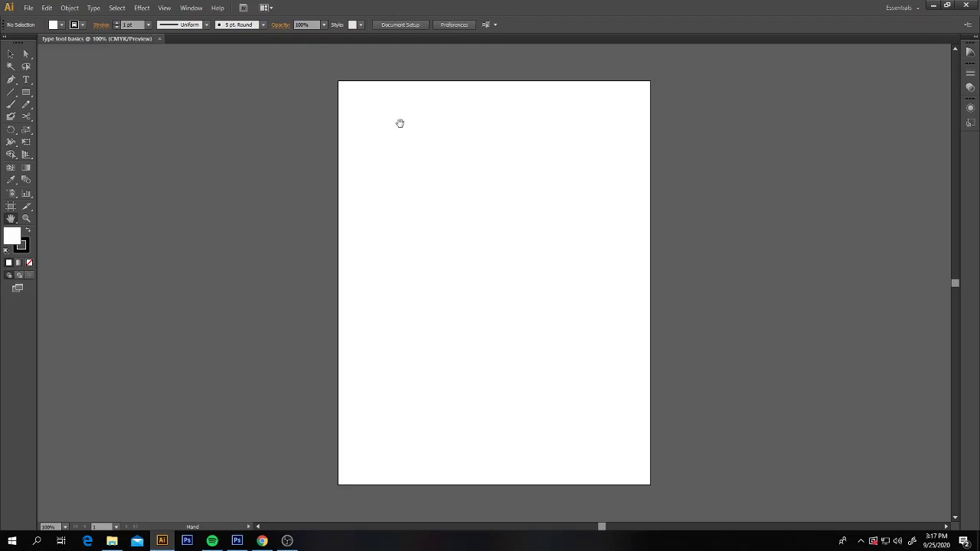
- Save the document as "type tool basics" in Adobe Illustrator format in the print shop > lessons folder, keeping the Illustrator CS6 options
click(28, 8)
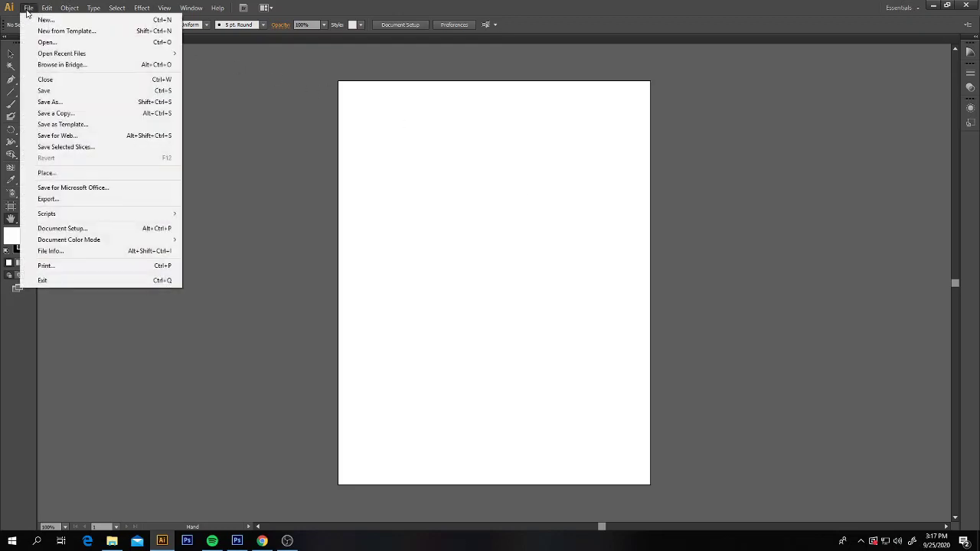
click(53, 102)
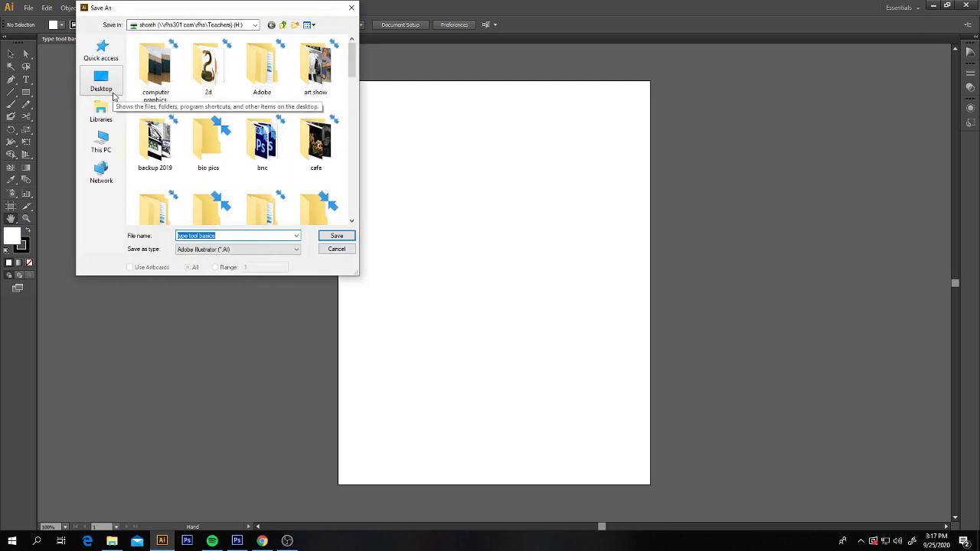
click(352, 99)
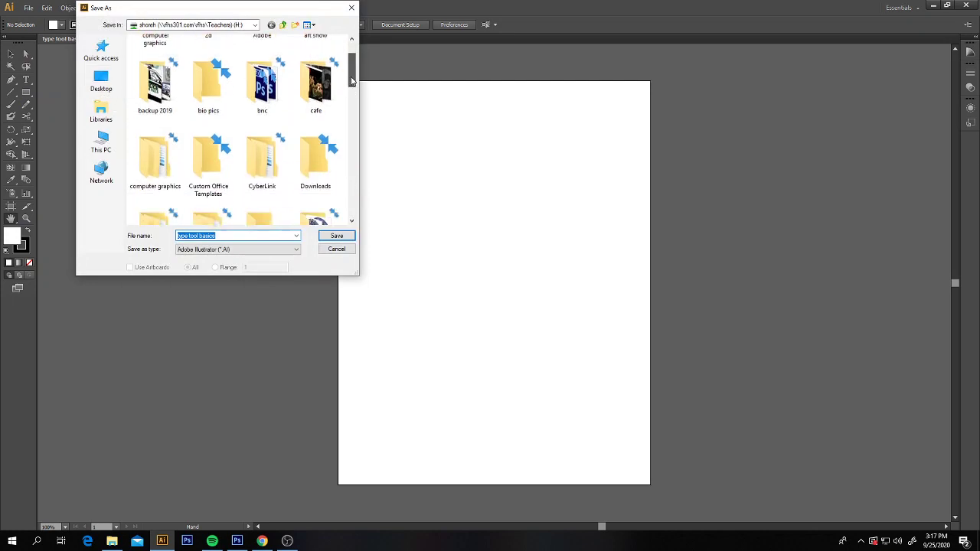
drag(351, 99, 350, 121)
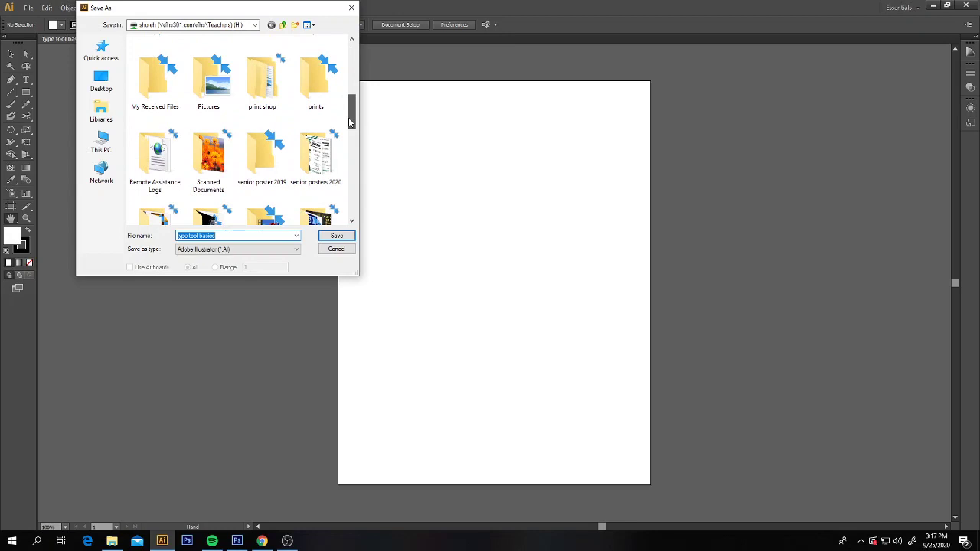
double_click(263, 80)
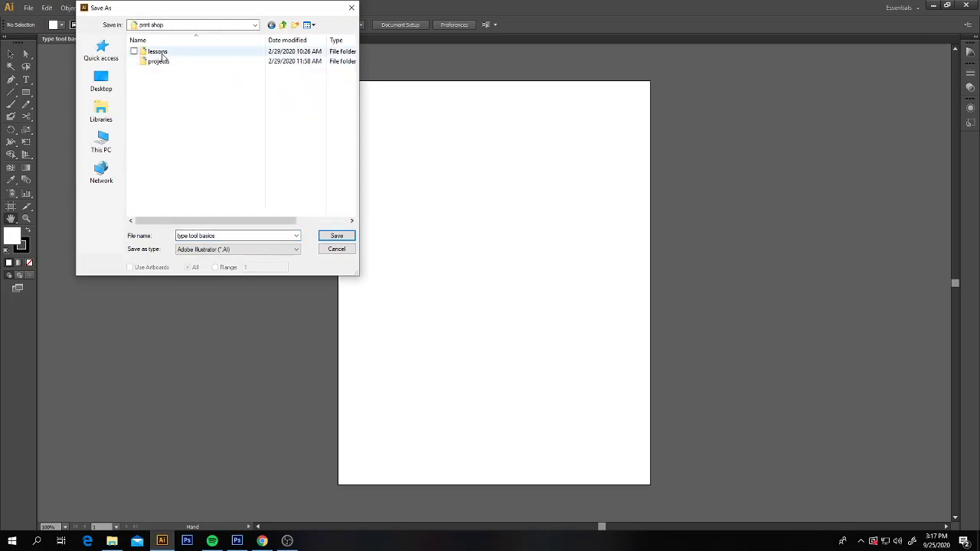
double_click(163, 56)
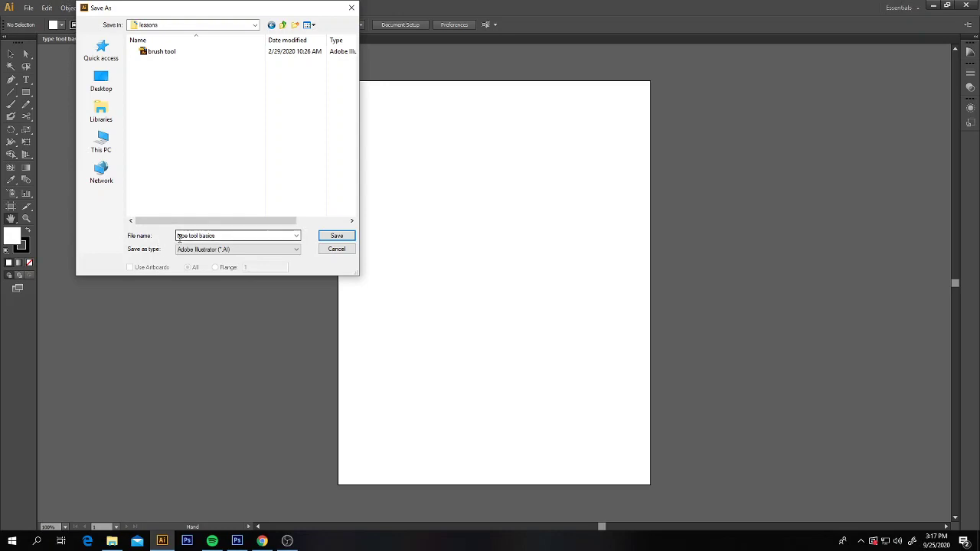
click(332, 239)
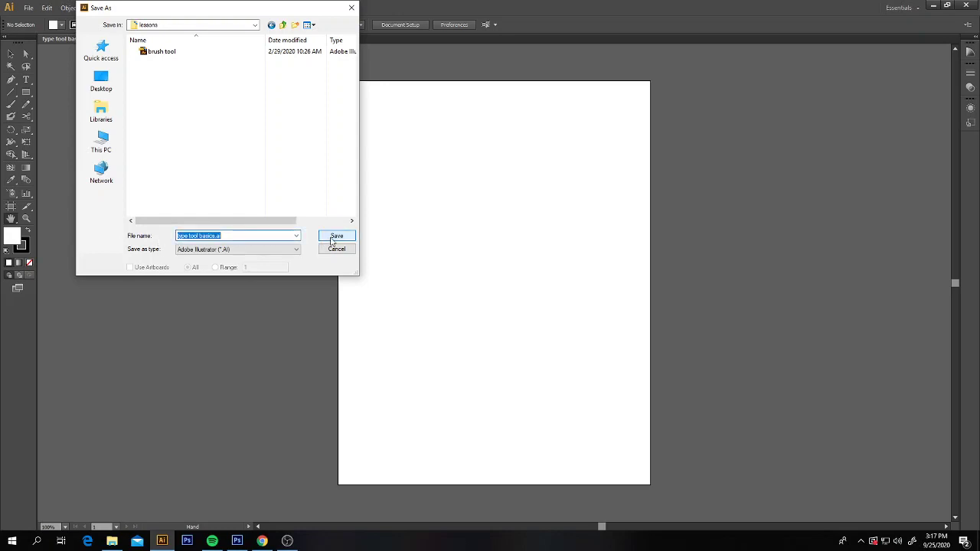
click(331, 239)
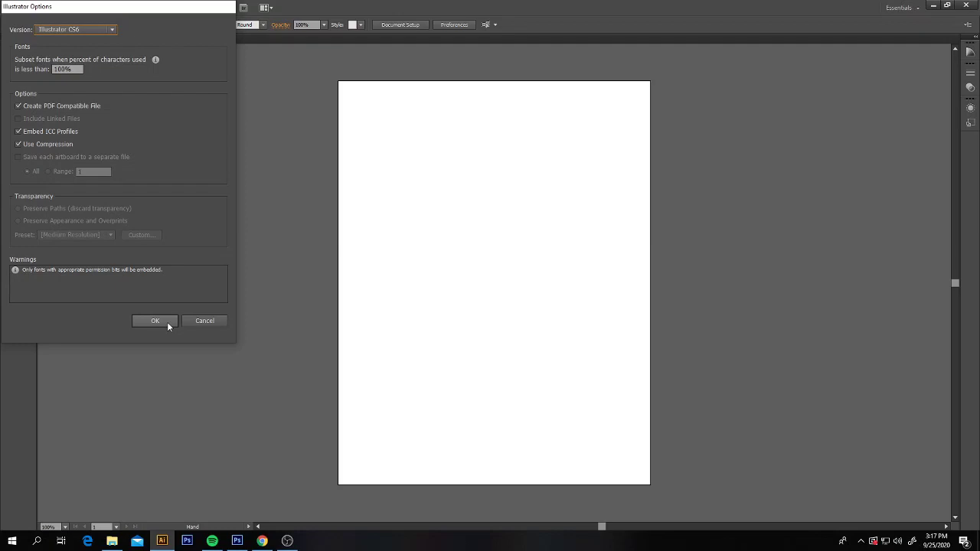
click(155, 320)
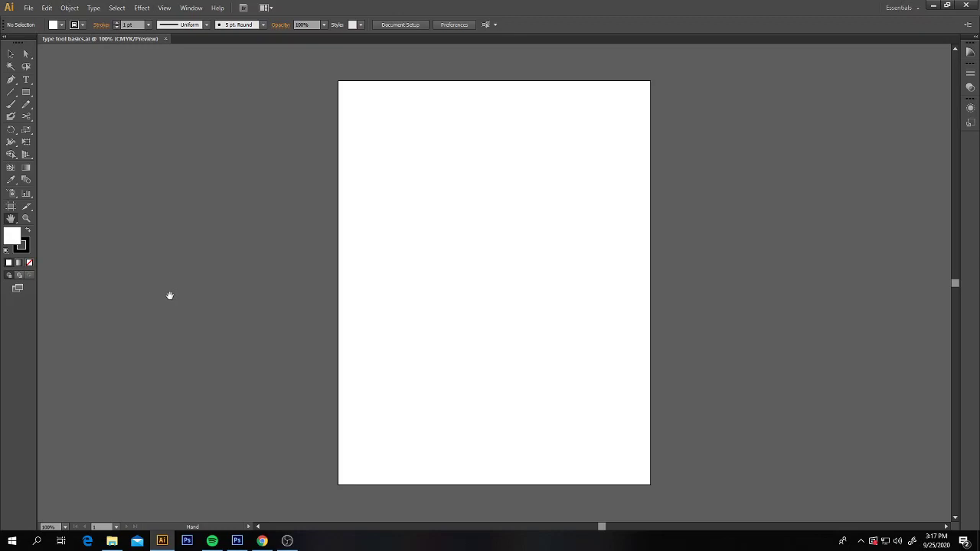
- Try starting a point text in the upper part of the page with the Type Tool, and discard it
click(29, 83)
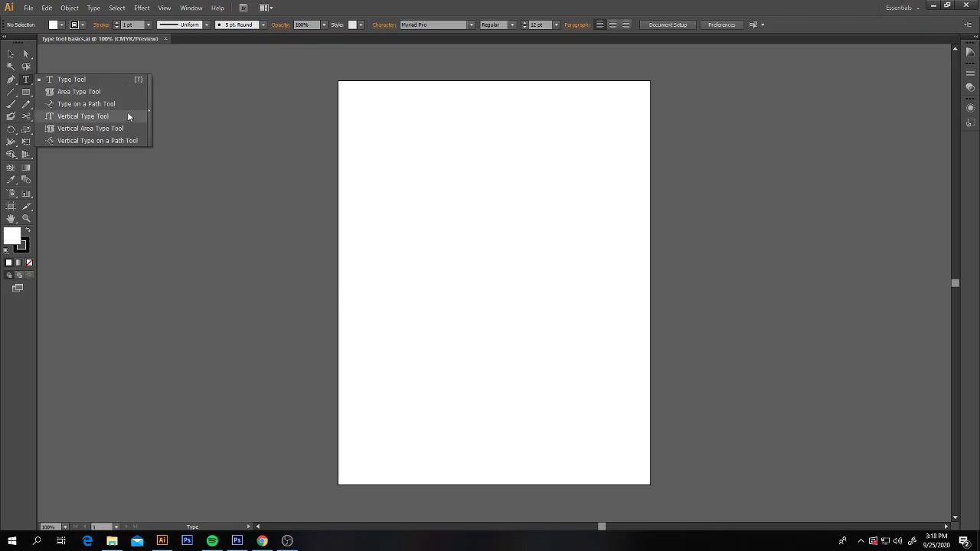
click(117, 78)
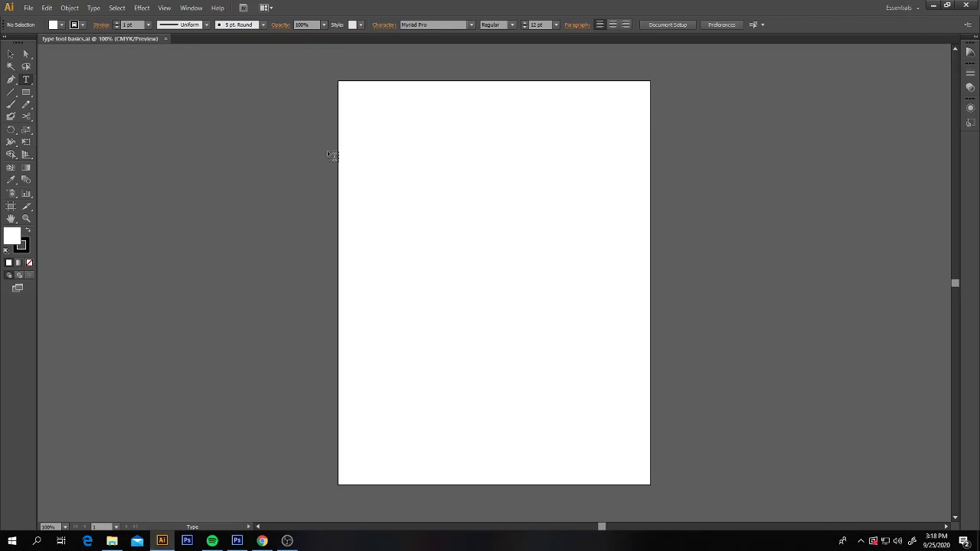
click(400, 167)
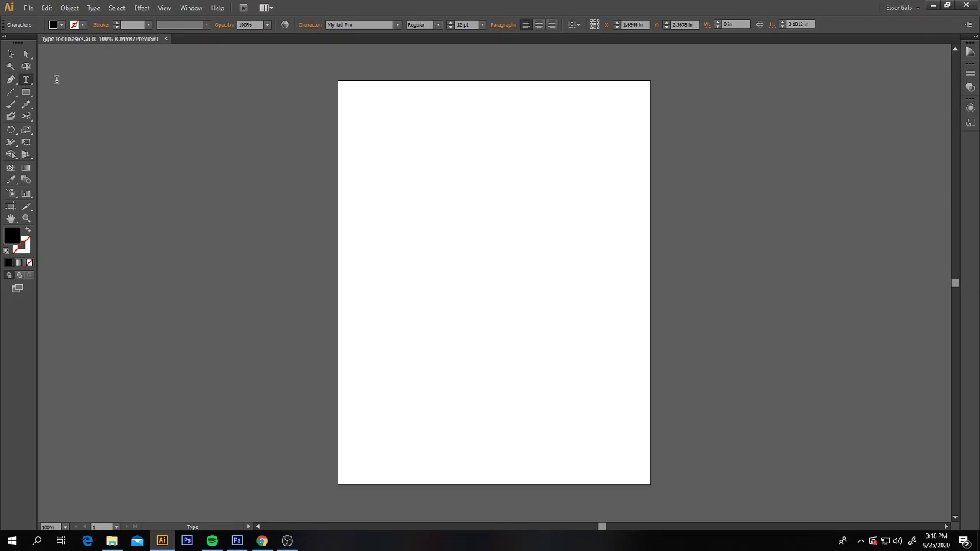
click(11, 54)
key(Delete)
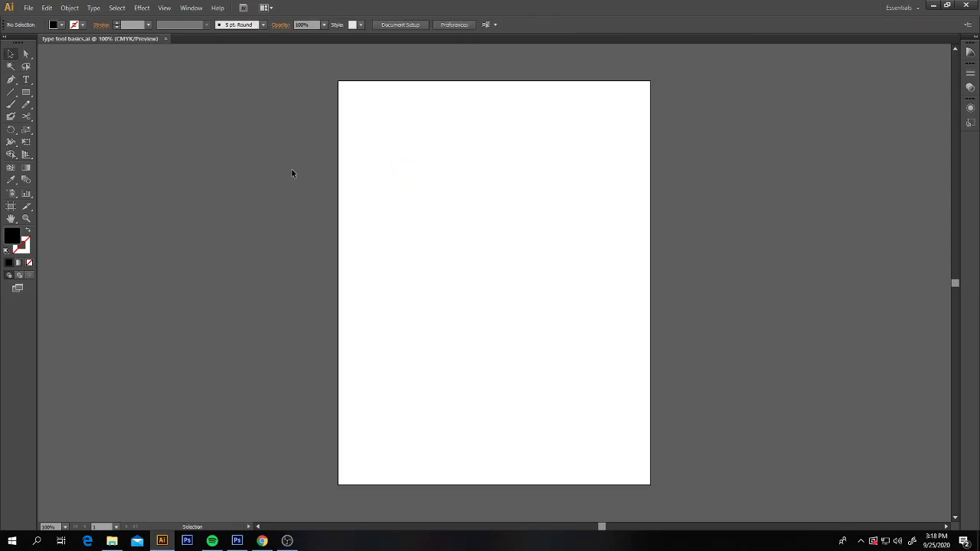
- Try a text area about 4.56 in wide and 1.38 in high in the upper part of the page, and discard it
click(25, 80)
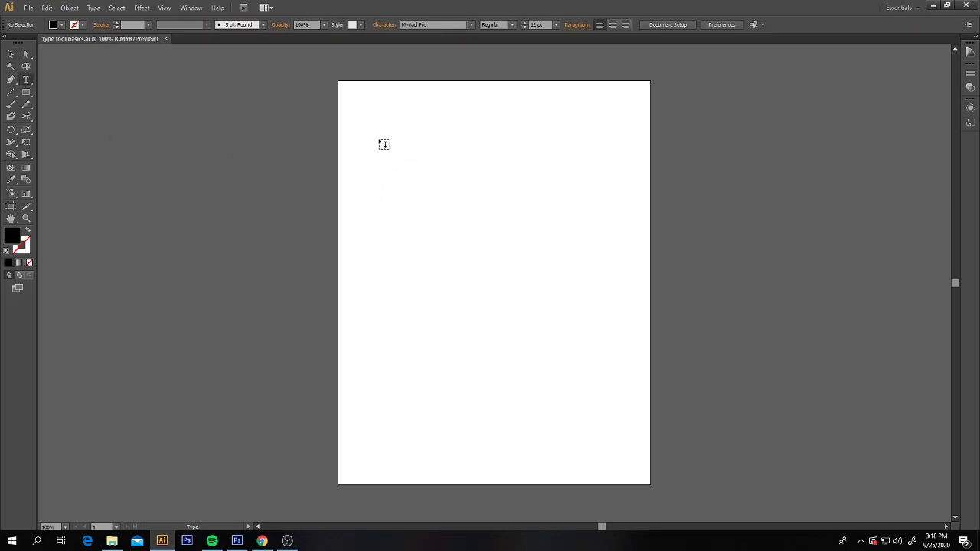
drag(376, 136, 544, 186)
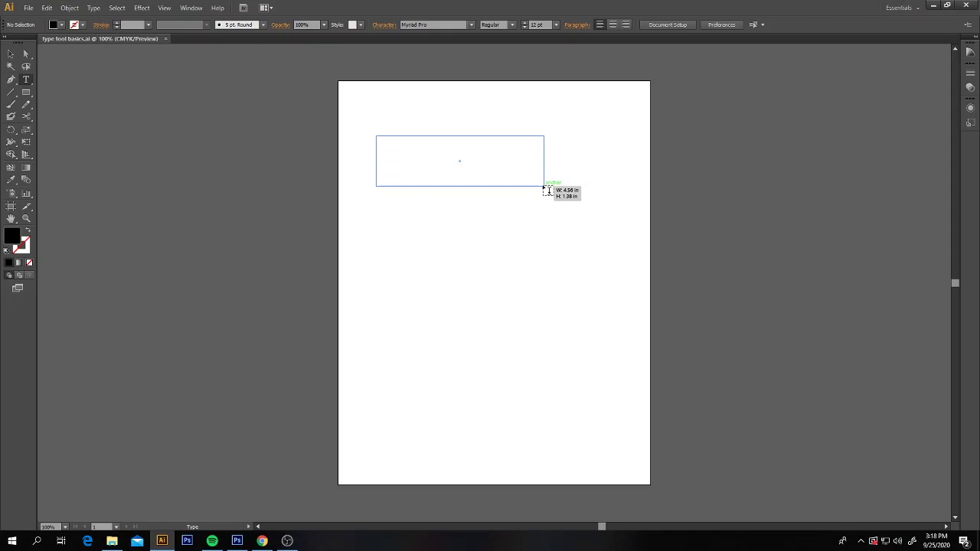
drag(545, 186, 544, 186)
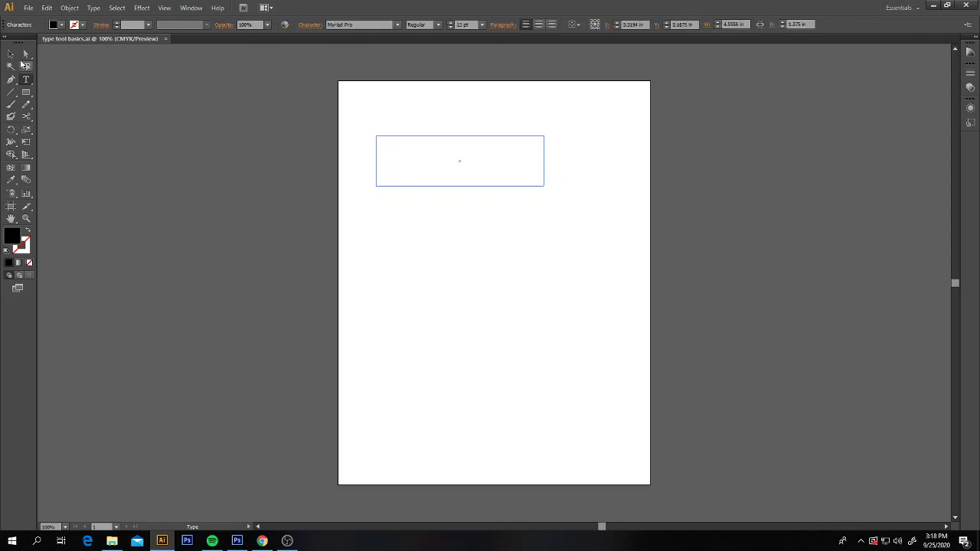
click(11, 53)
click(281, 143)
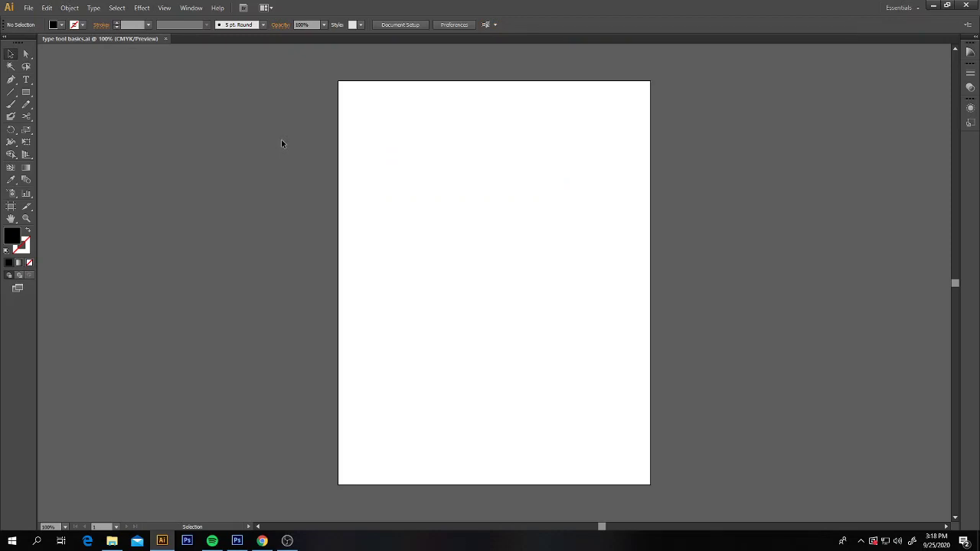
- Start a point text in the upper part of the page with the Type Tool and set its fill to dark blue
click(25, 79)
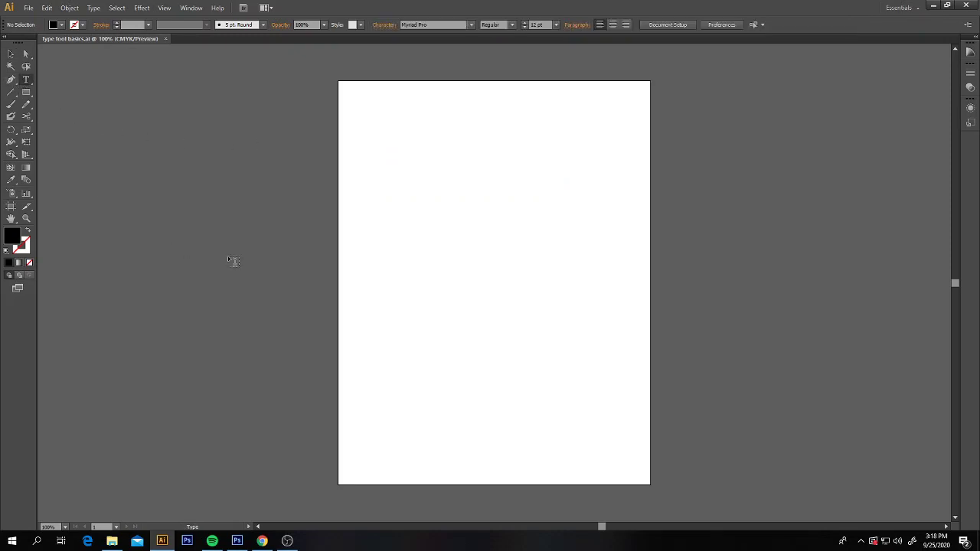
click(426, 189)
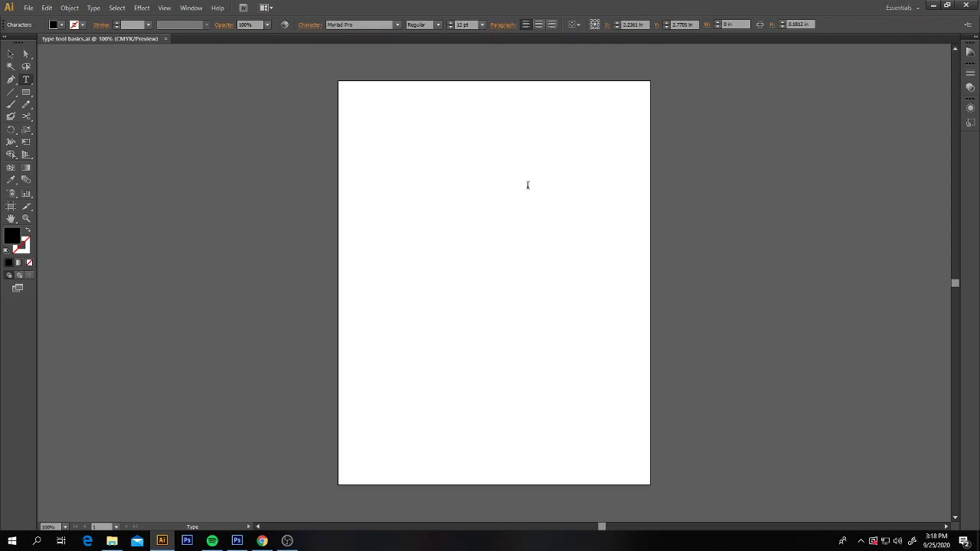
click(62, 25)
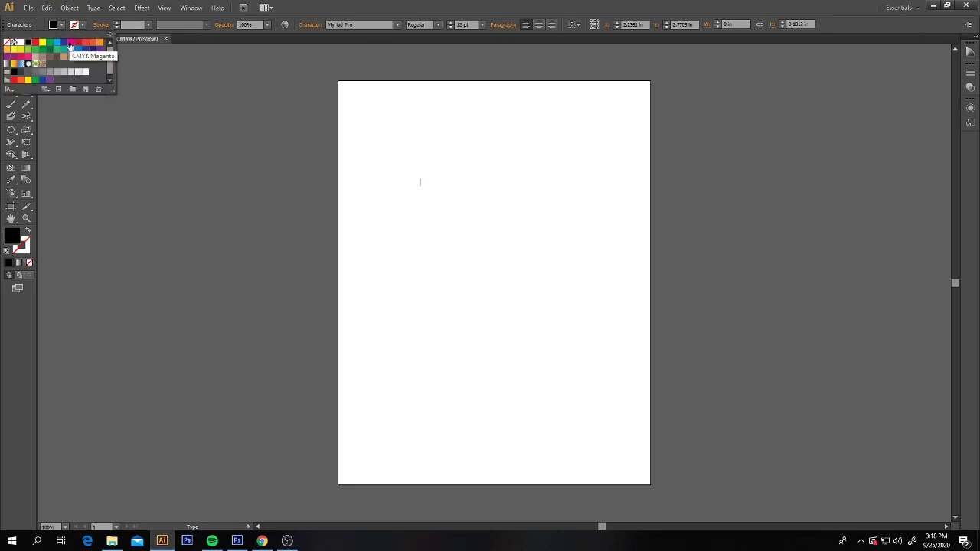
click(65, 44)
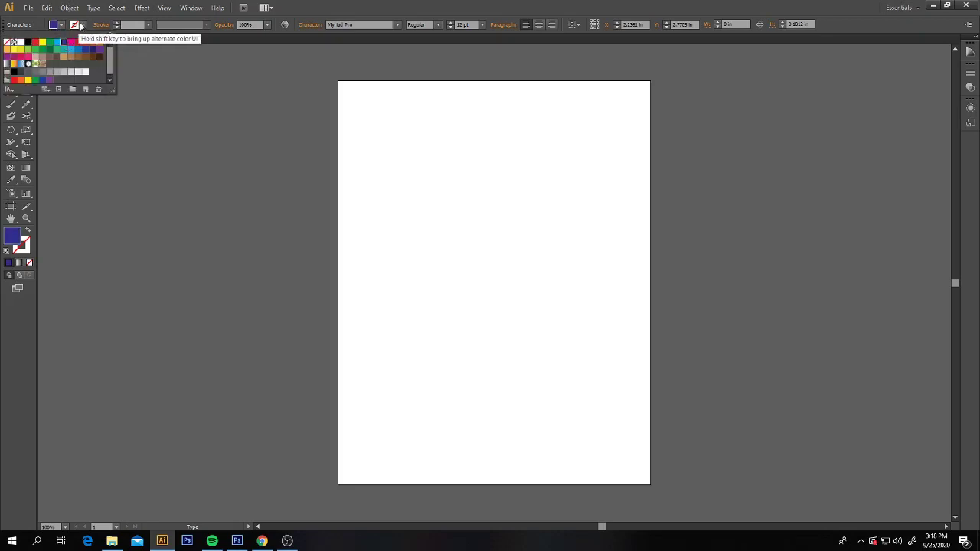
- Give the text a red C=0 M=90 Y=85 K=0 stroke with a weight of 2 pt
click(83, 26)
click(83, 25)
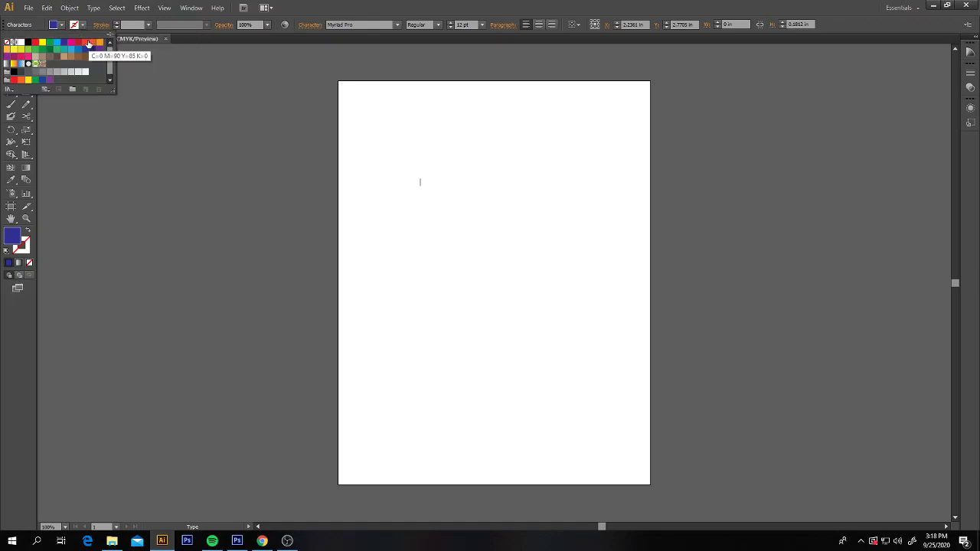
click(82, 42)
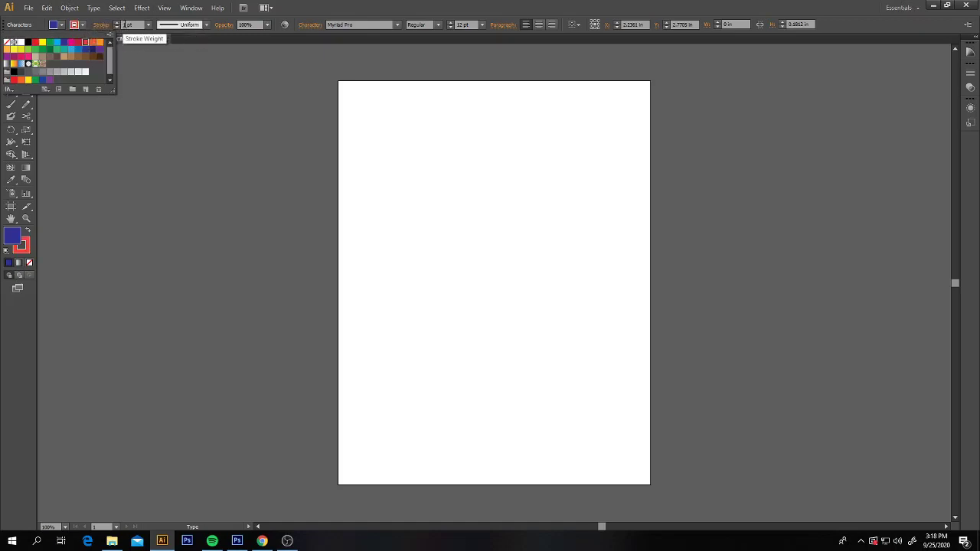
click(126, 25)
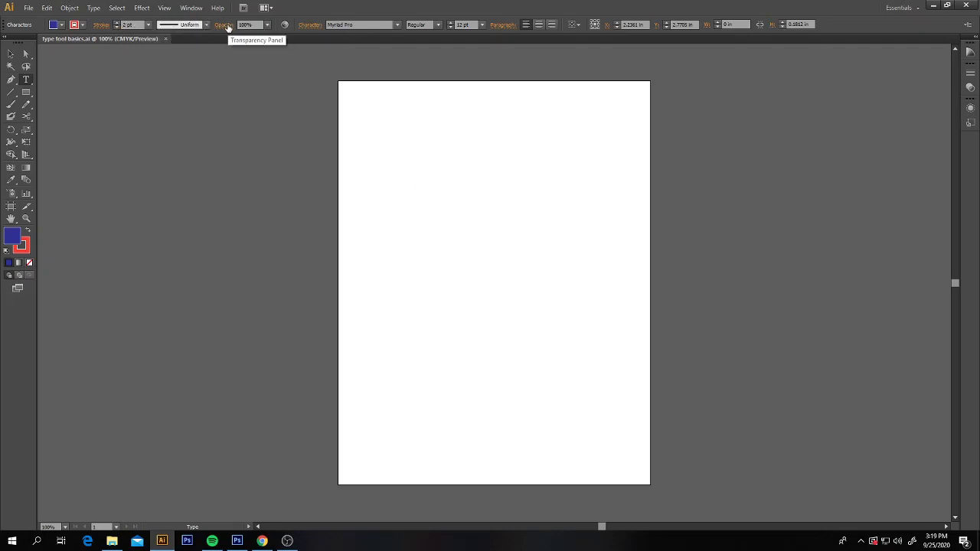
- Set the text's opacity to 50%
click(226, 27)
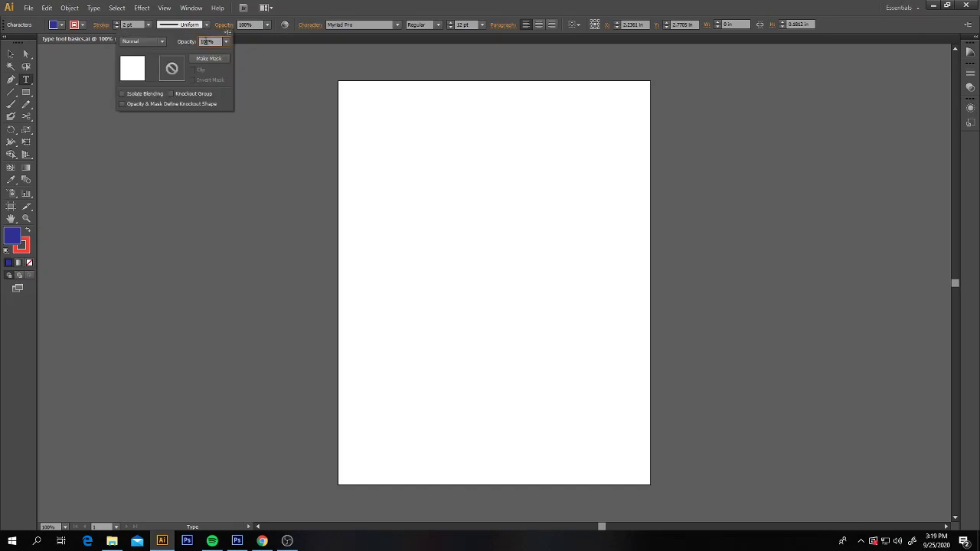
text(5)
key(Return)
text(30)
key(Return)
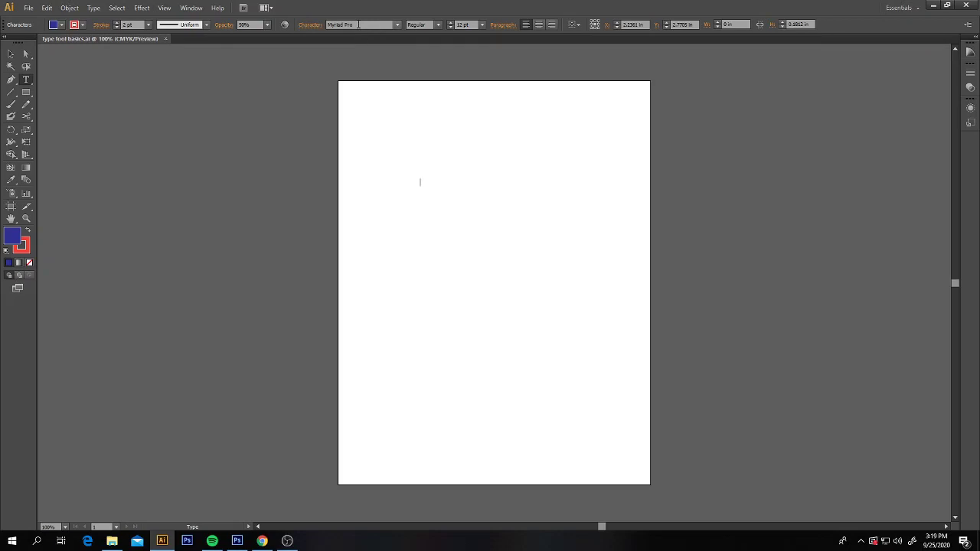
- Set the font size to 72 pt and write "A word" as the point text
click(437, 25)
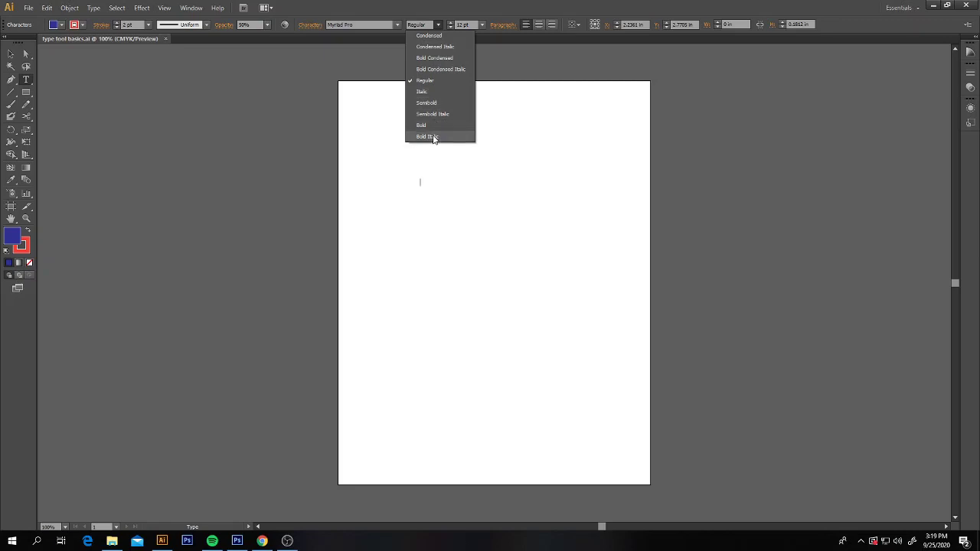
click(426, 14)
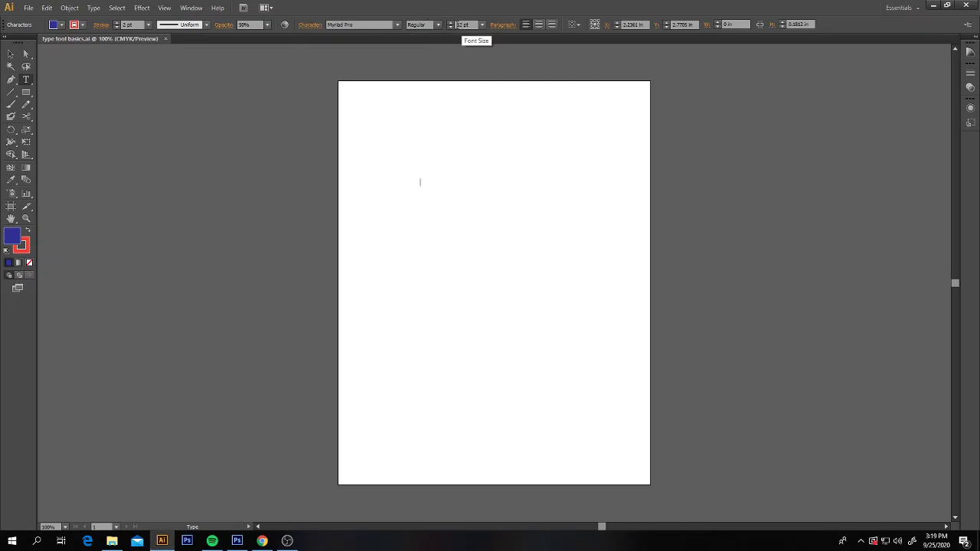
click(483, 25)
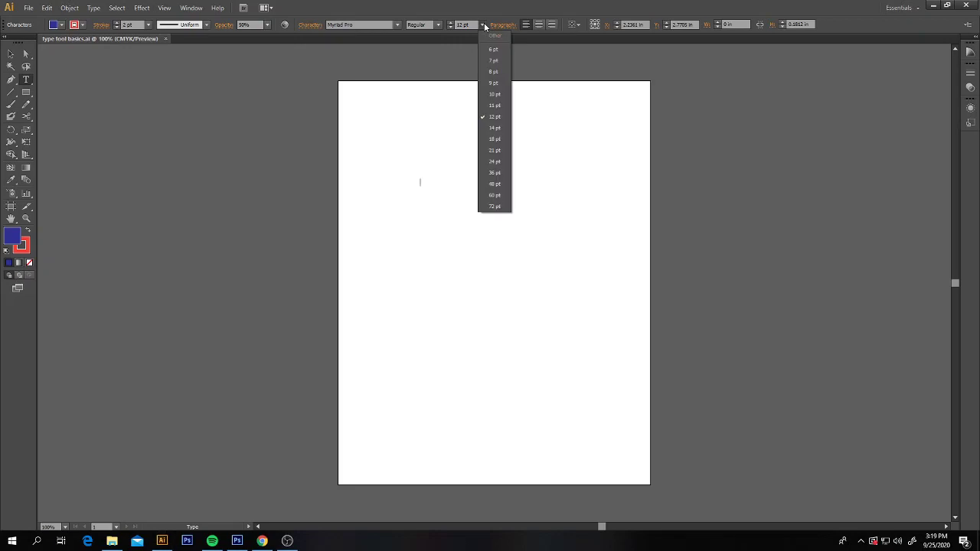
click(499, 206)
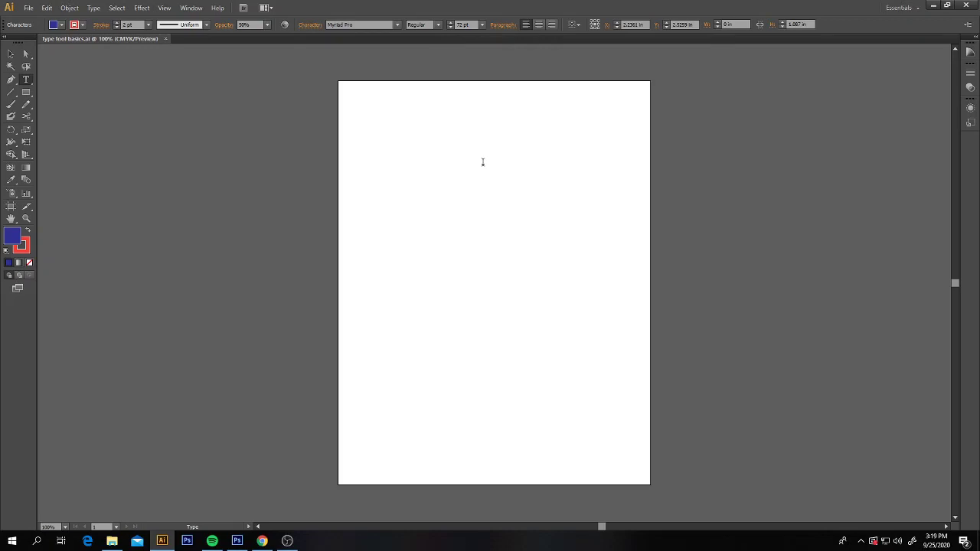
text(ord)
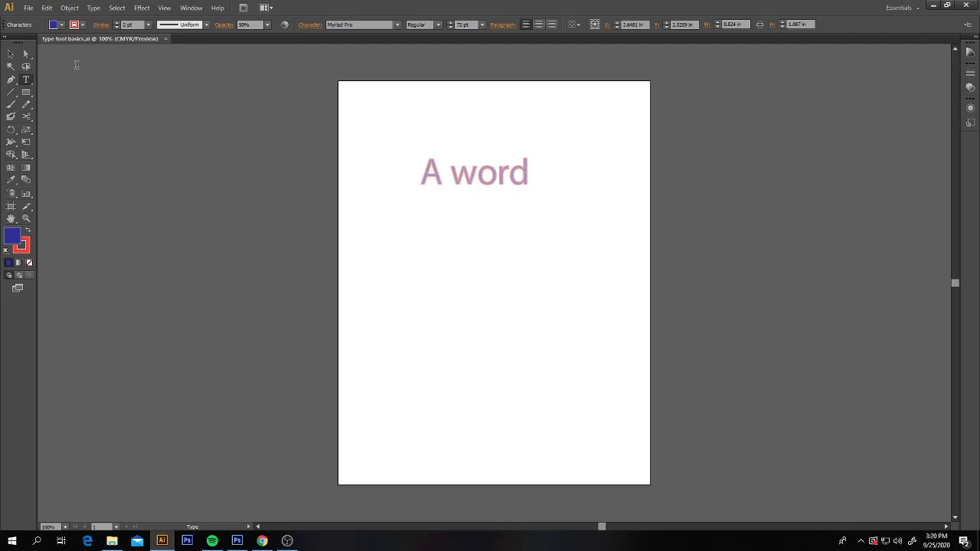
- Select the "A word" text as an object and set its fill to red
click(12, 55)
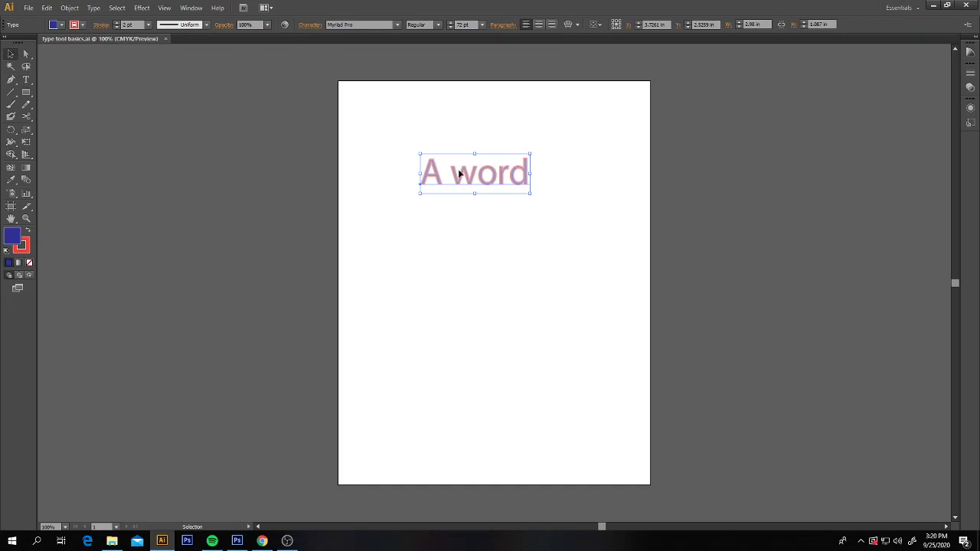
key(ctrl+shift+a)
click(460, 183)
click(62, 24)
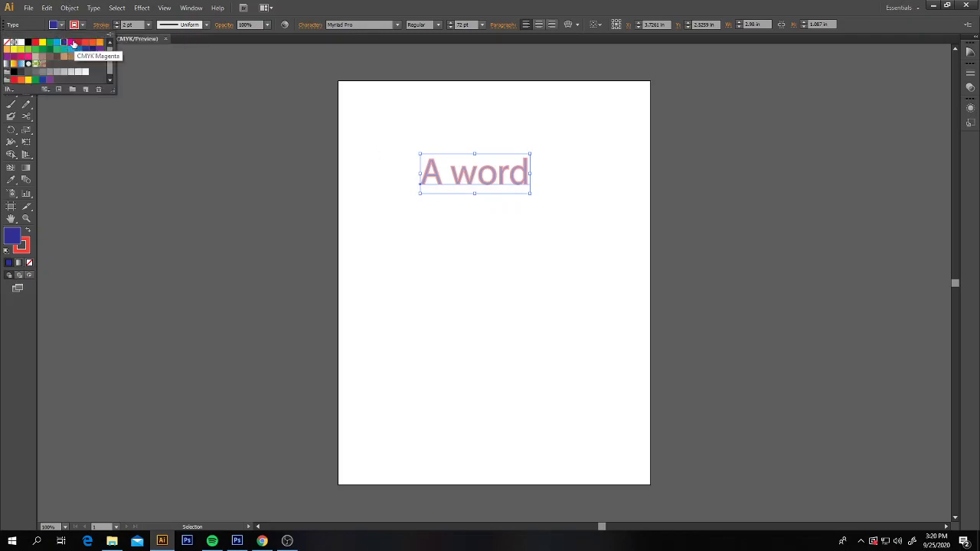
click(71, 42)
click(87, 43)
- Change the stroke color of the "A word" text to purple
click(76, 25)
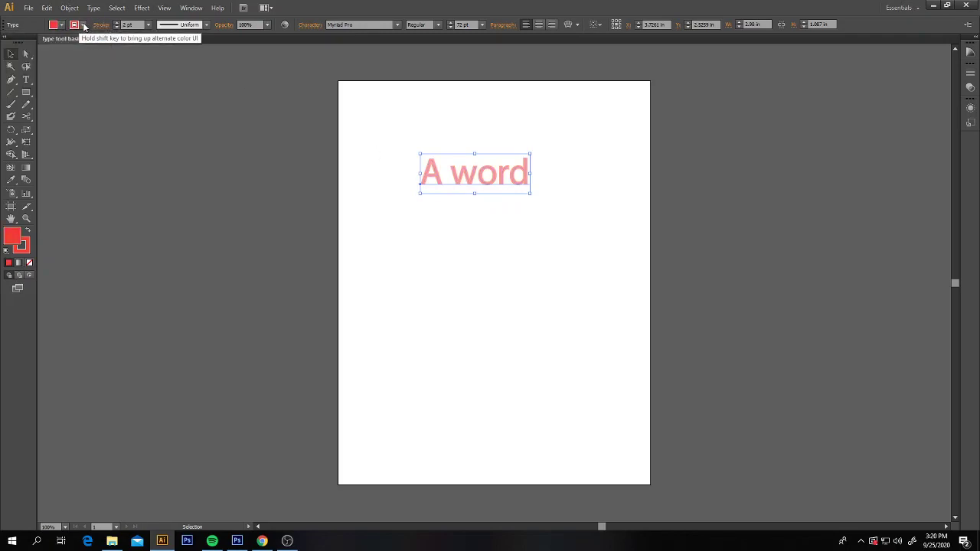
click(77, 25)
click(99, 51)
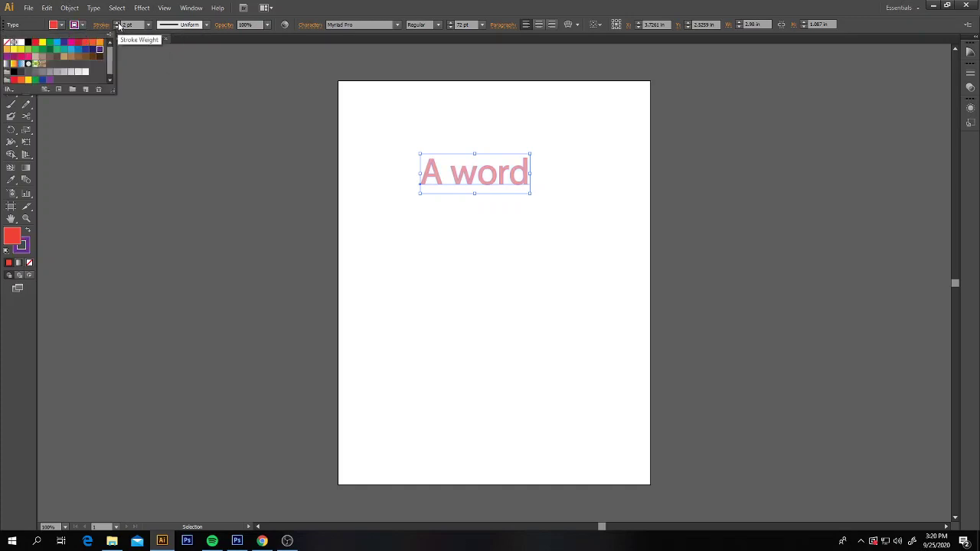
- Try a heavier stroke on the text, including 4 pt, and return the weight to 2 pt
click(118, 23)
click(118, 24)
click(119, 24)
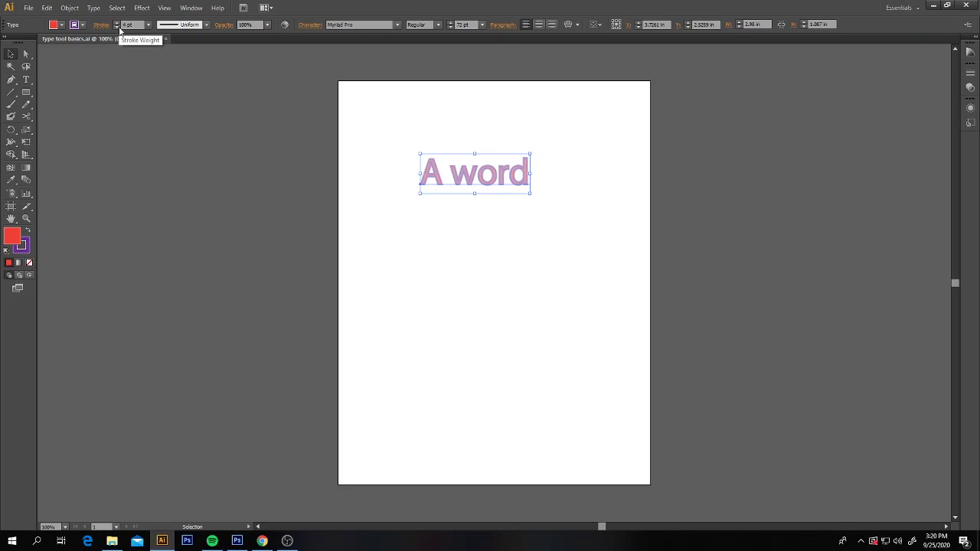
click(119, 27)
click(118, 28)
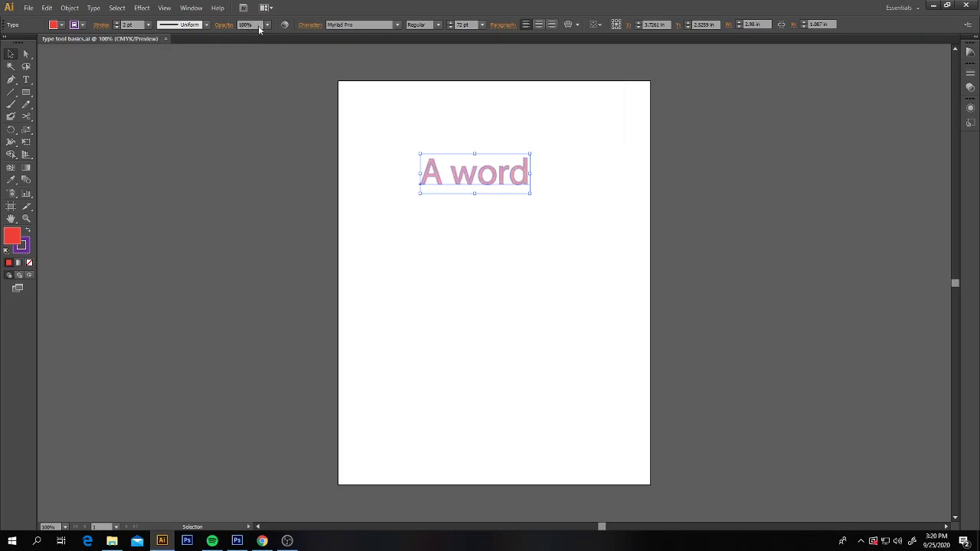
- Keep the text object's opacity at 100%, and set its font to Oswaldesque at 48 pt
click(267, 25)
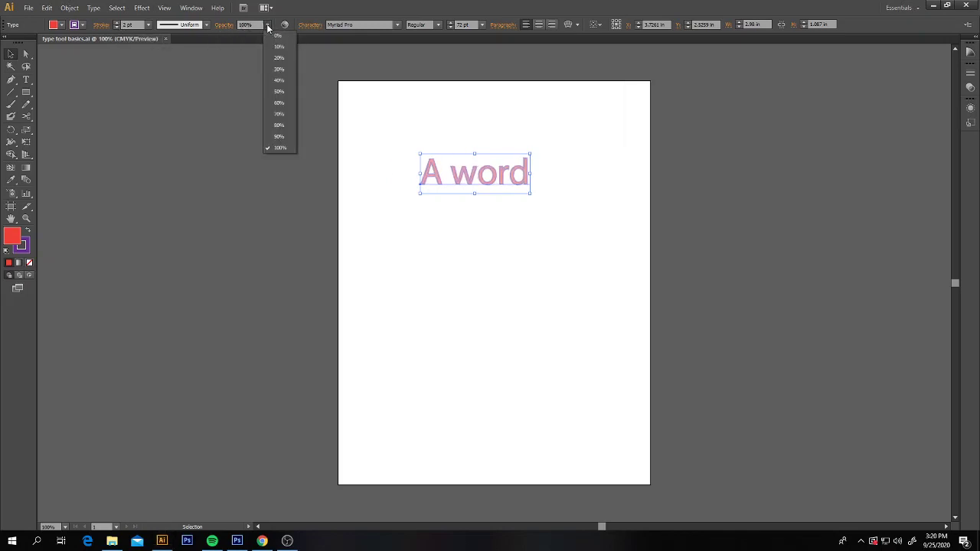
click(280, 148)
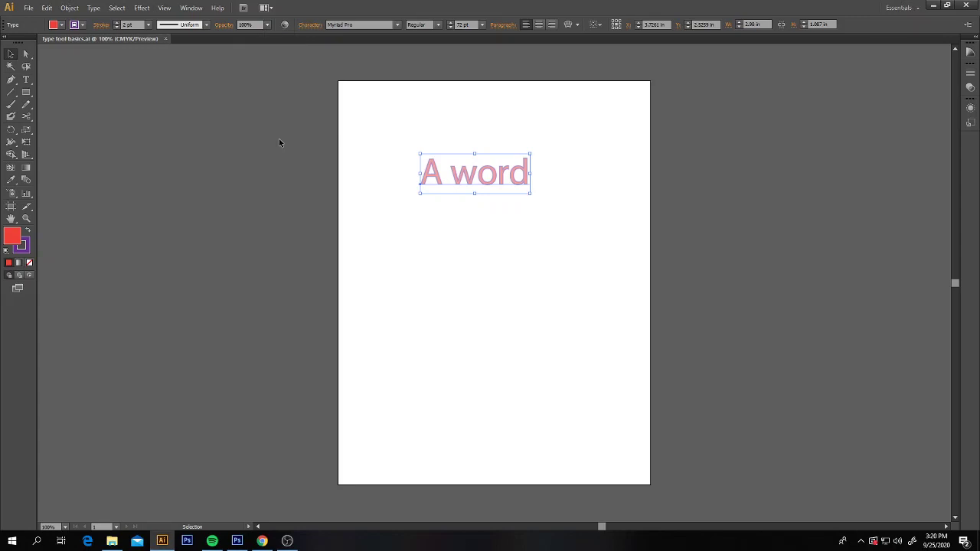
click(397, 25)
click(369, 136)
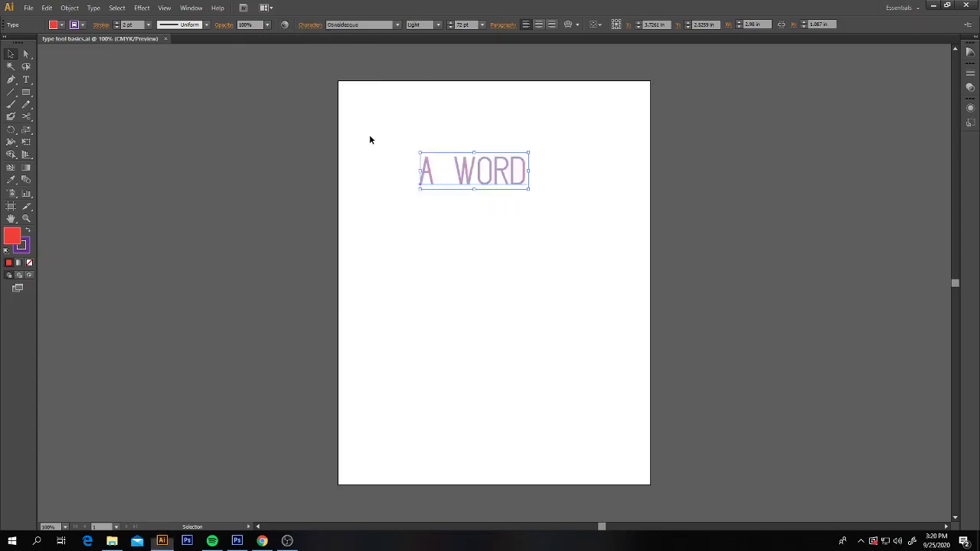
click(482, 25)
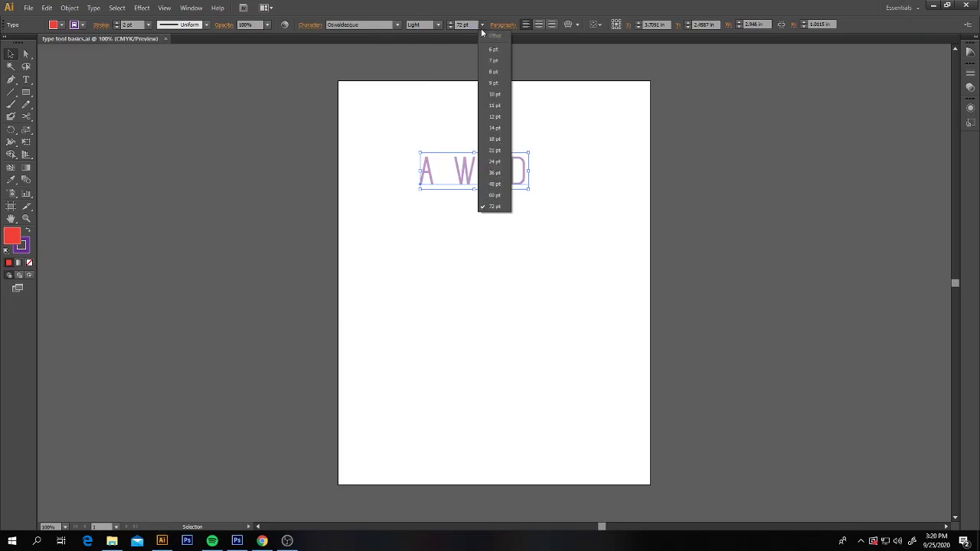
click(494, 184)
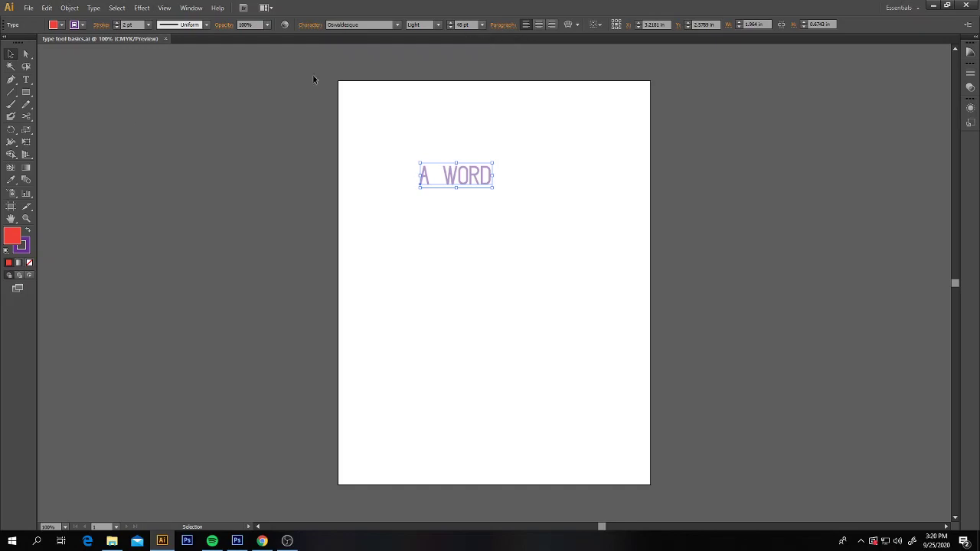
- Replace the words "A word" with "Something else" using the Type Tool
click(25, 78)
drag(492, 176, 411, 172)
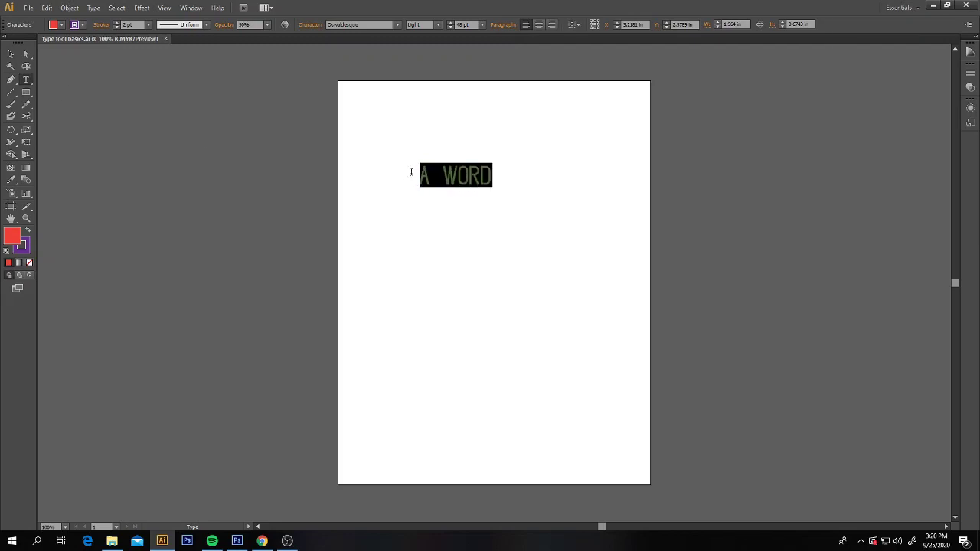
text(SOMETHING)
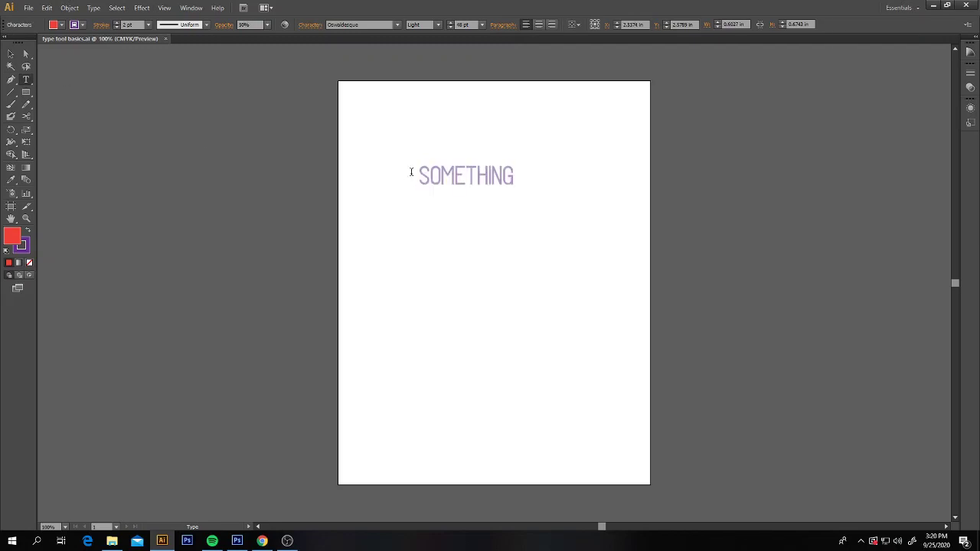
text( ELSE)
- Change the font of the whole "Something else" text to Papyrus and deselect it
drag(572, 178, 366, 177)
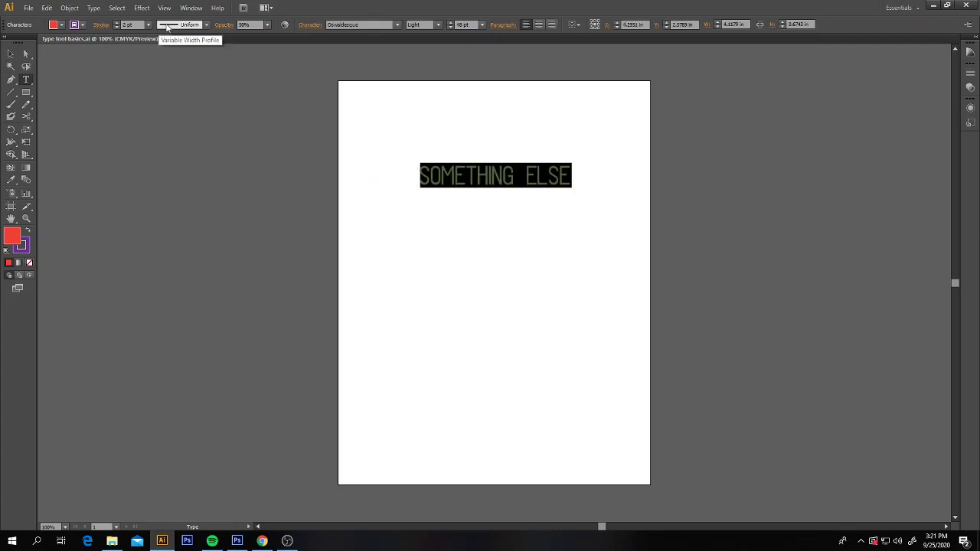
click(397, 24)
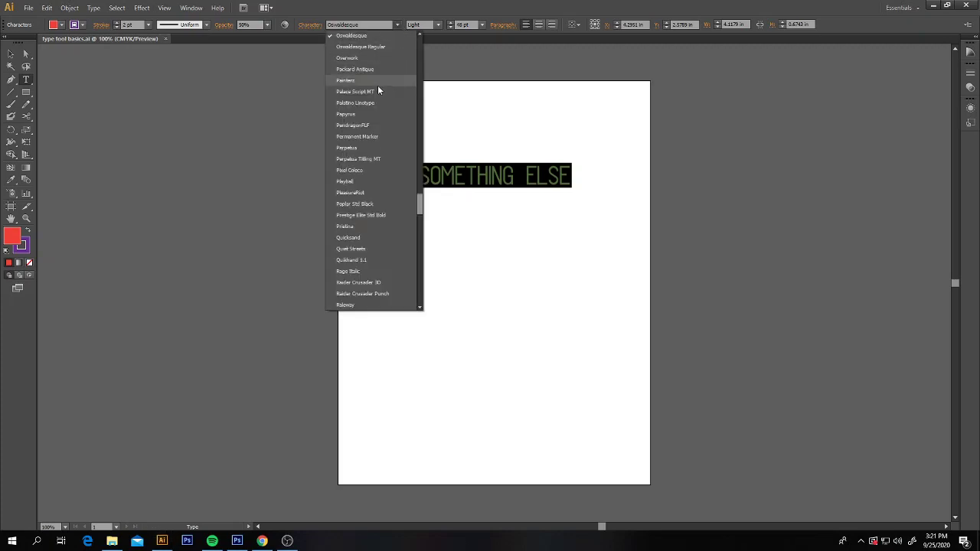
click(376, 115)
key(Escape)
click(378, 110)
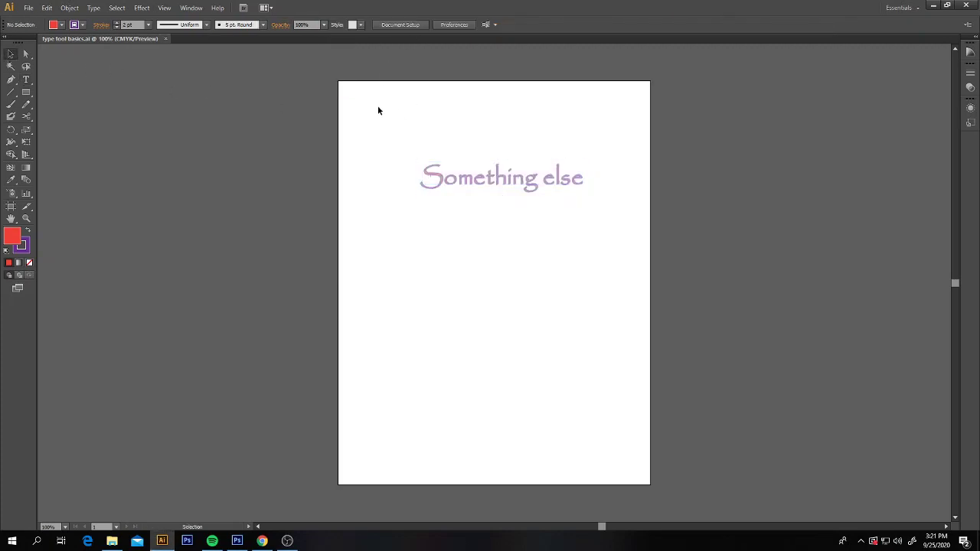
click(476, 179)
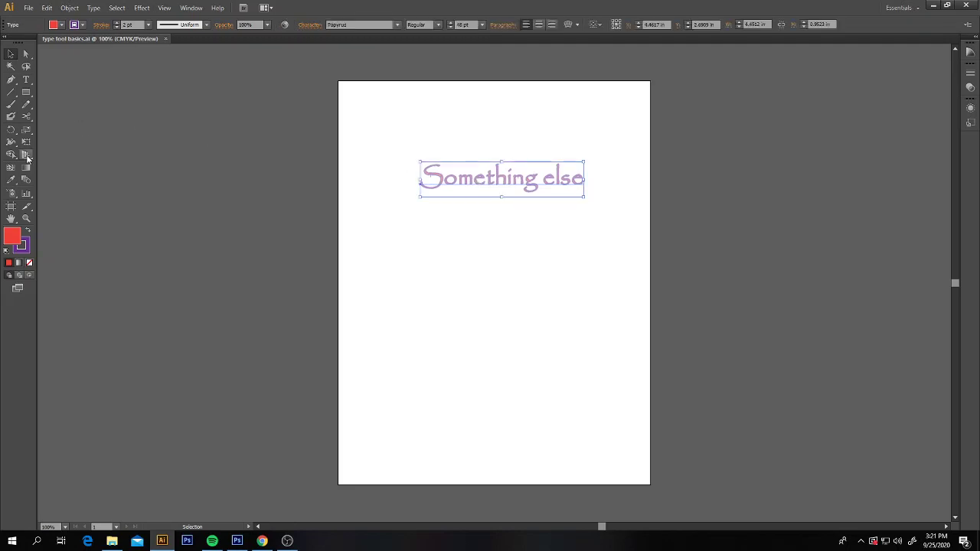
click(26, 79)
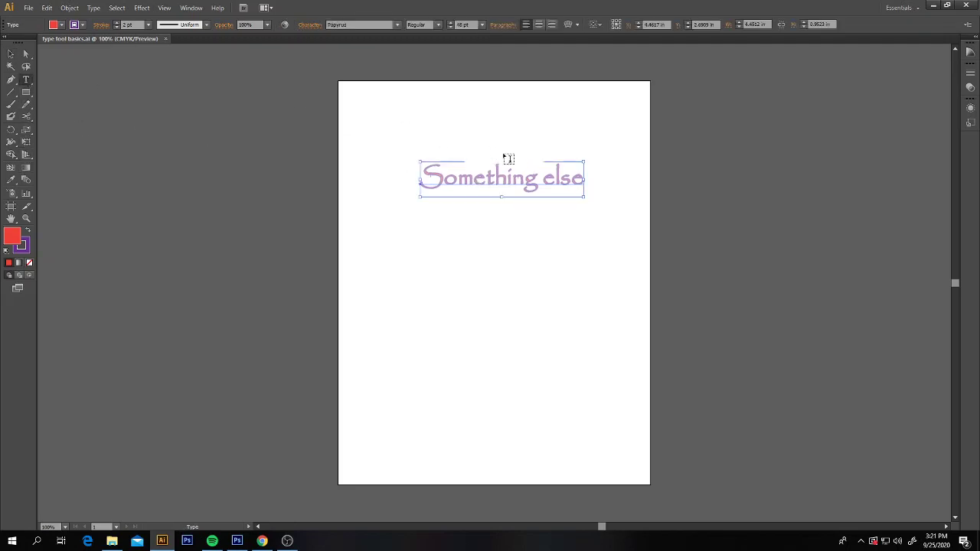
drag(587, 181, 383, 187)
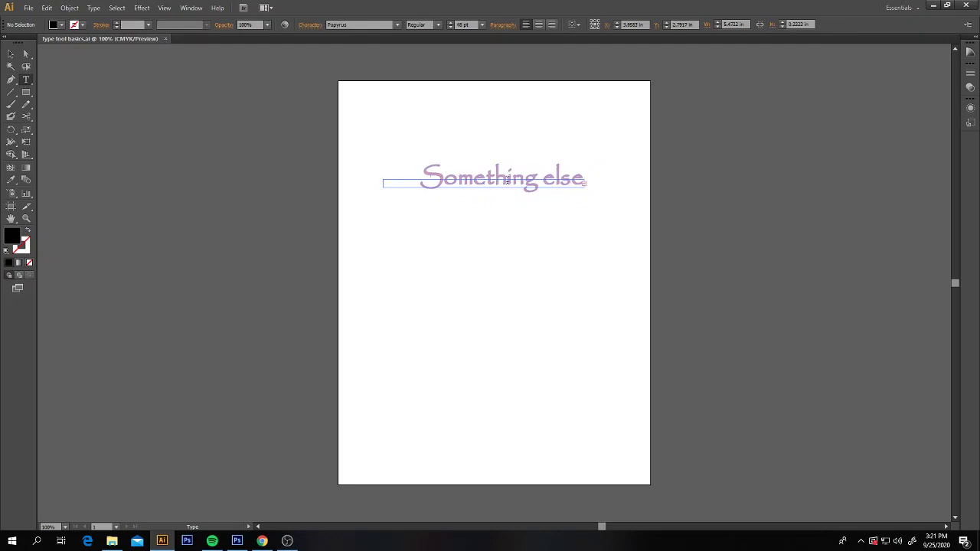
click(11, 54)
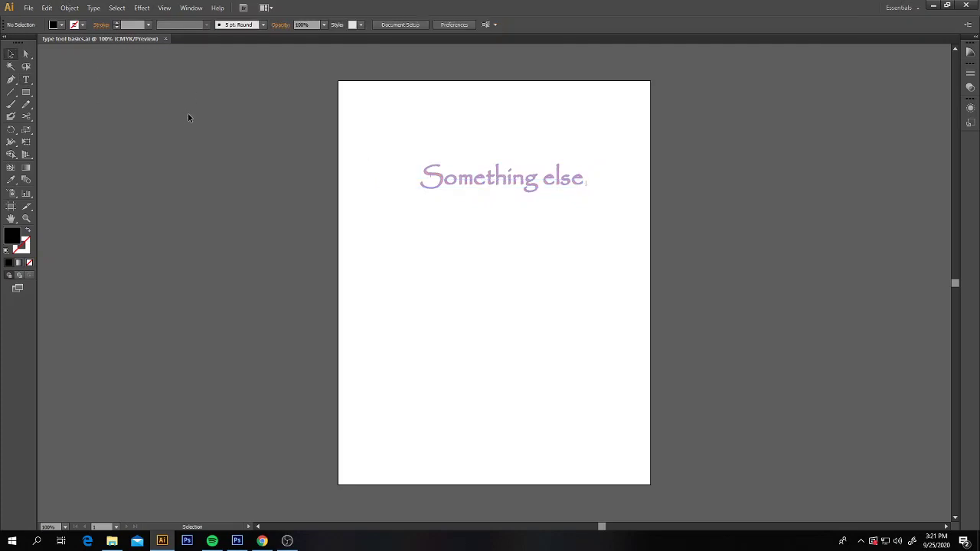
- Highlight all characters of "Something else" and set their opacity to 100%
click(446, 179)
click(26, 80)
drag(584, 179, 395, 178)
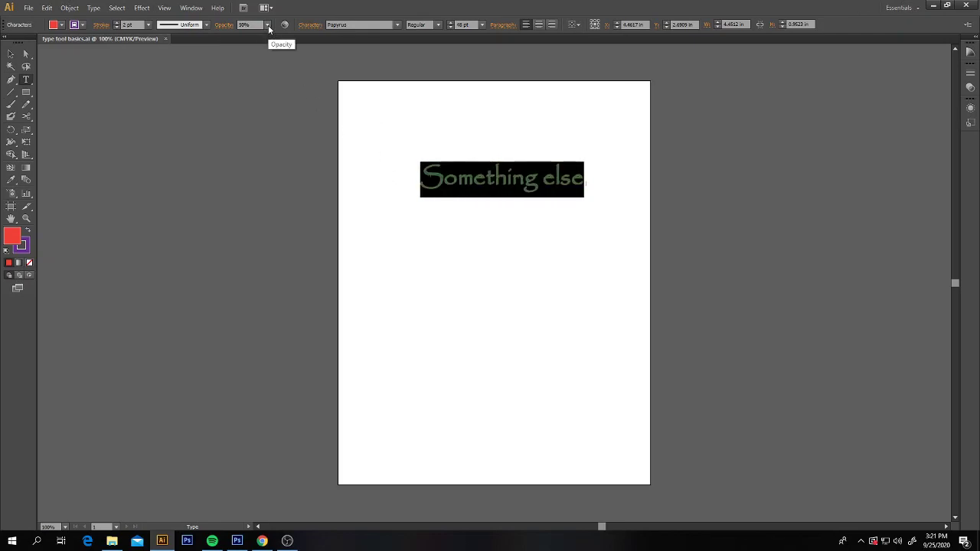
click(268, 25)
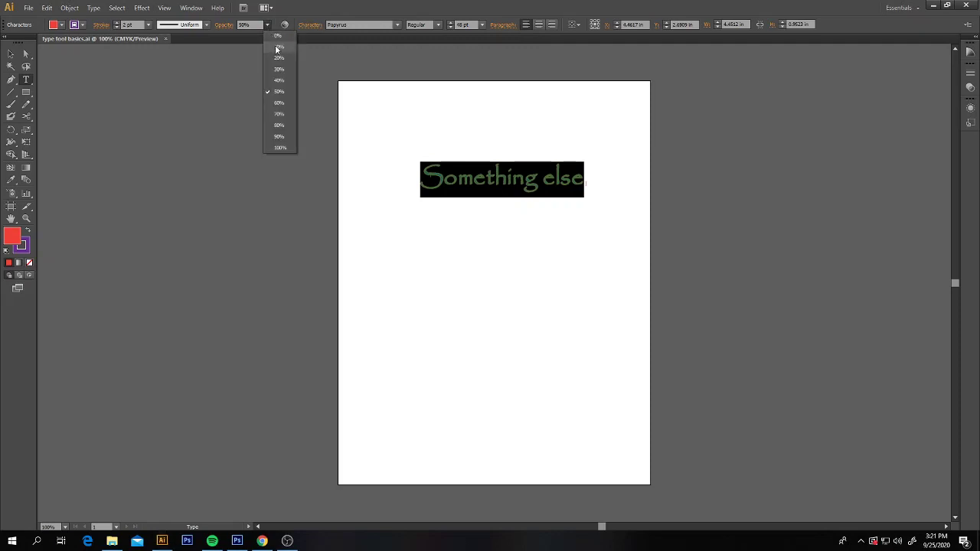
click(280, 148)
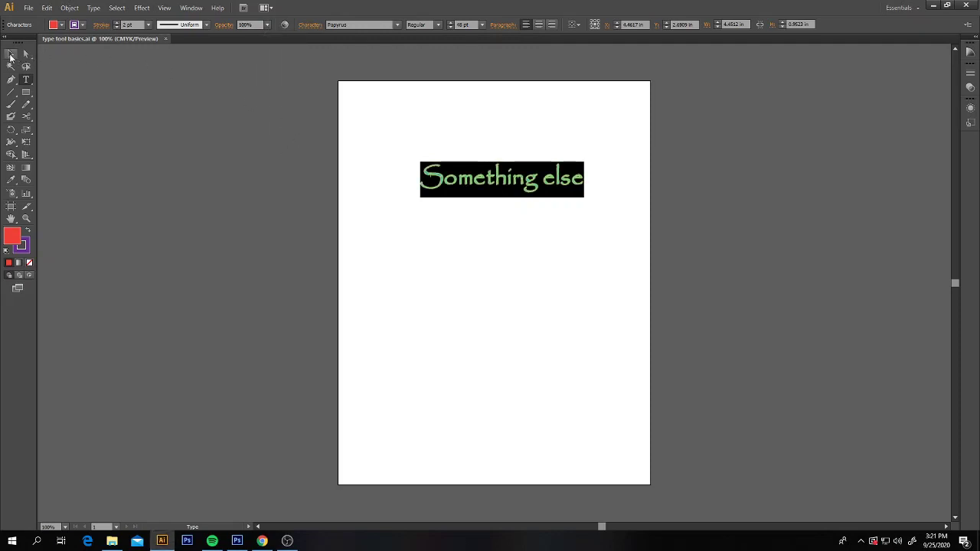
- Move the "Something else" text slightly up and left, to about X 4.25 in and Y 2.47 in
click(11, 55)
click(319, 81)
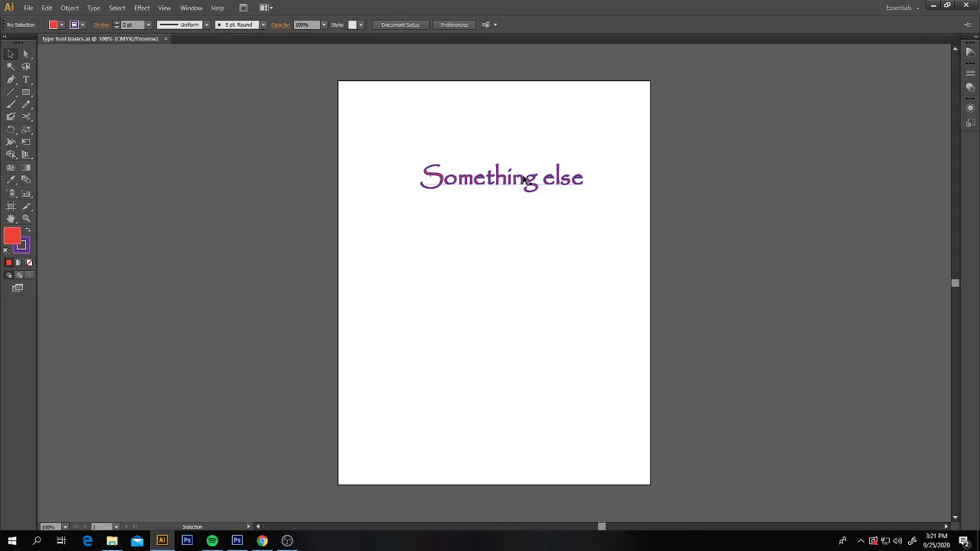
click(566, 181)
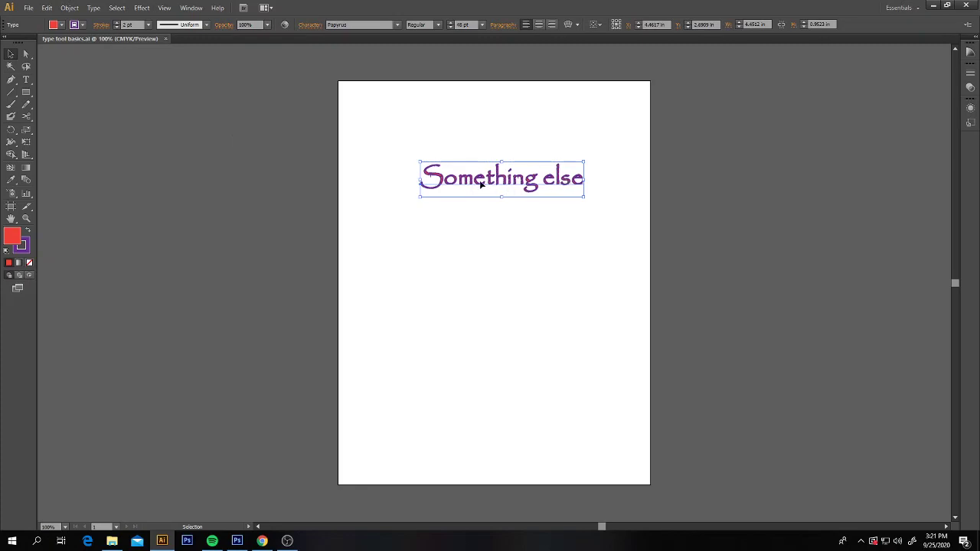
drag(480, 183, 472, 174)
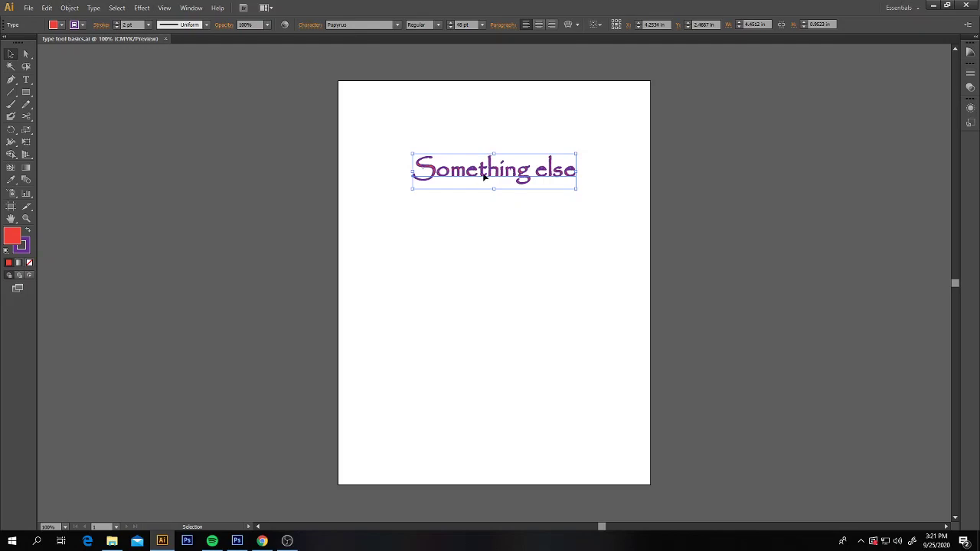
- Change the font of only the word "else" to Rage Italic
click(25, 79)
click(476, 169)
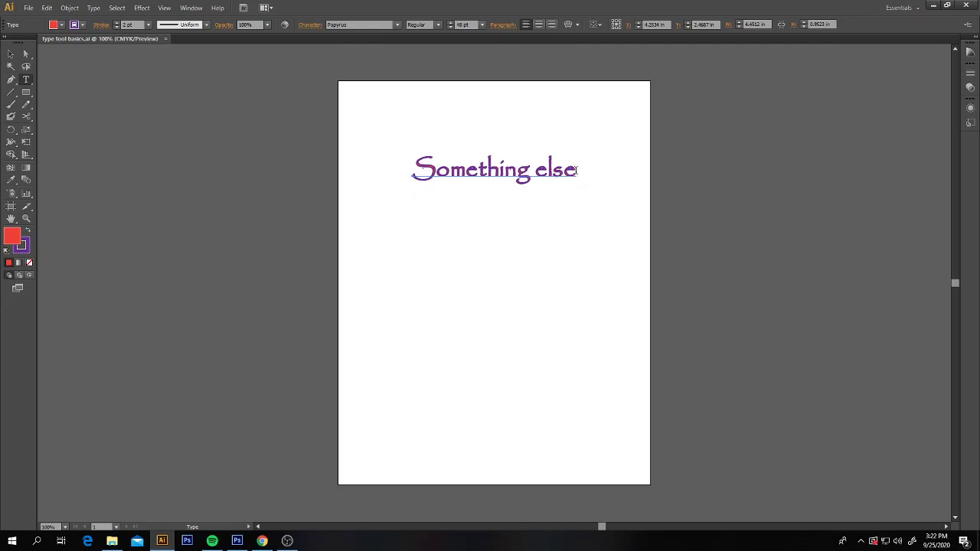
drag(576, 169, 536, 169)
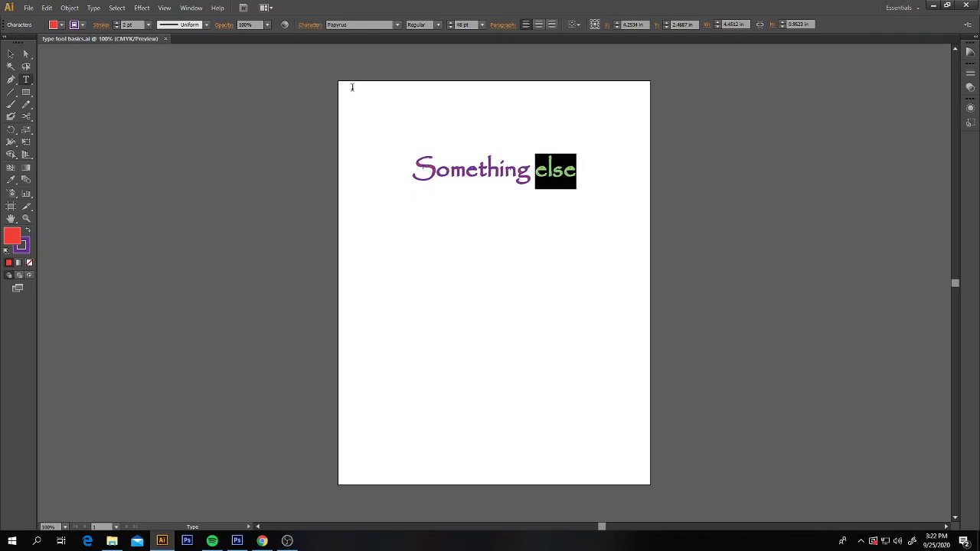
click(397, 24)
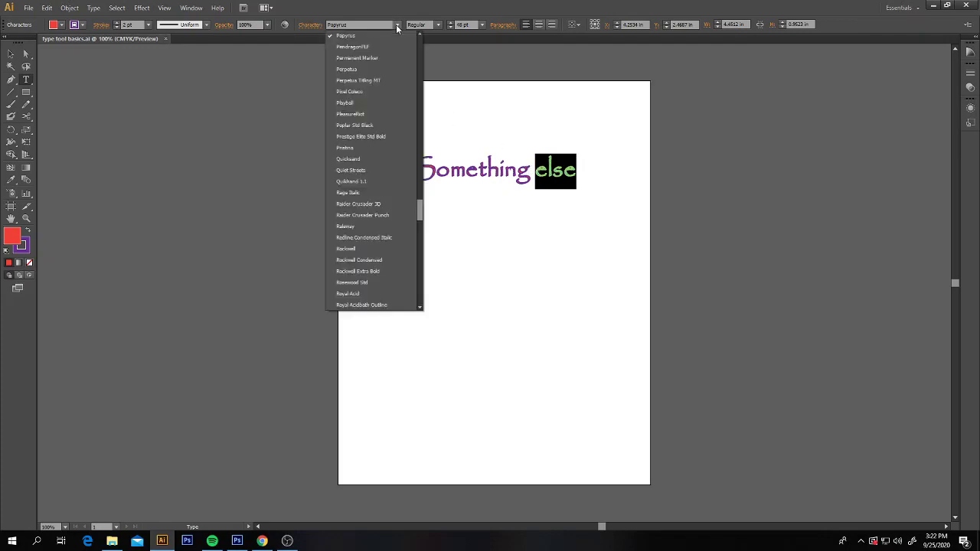
click(378, 192)
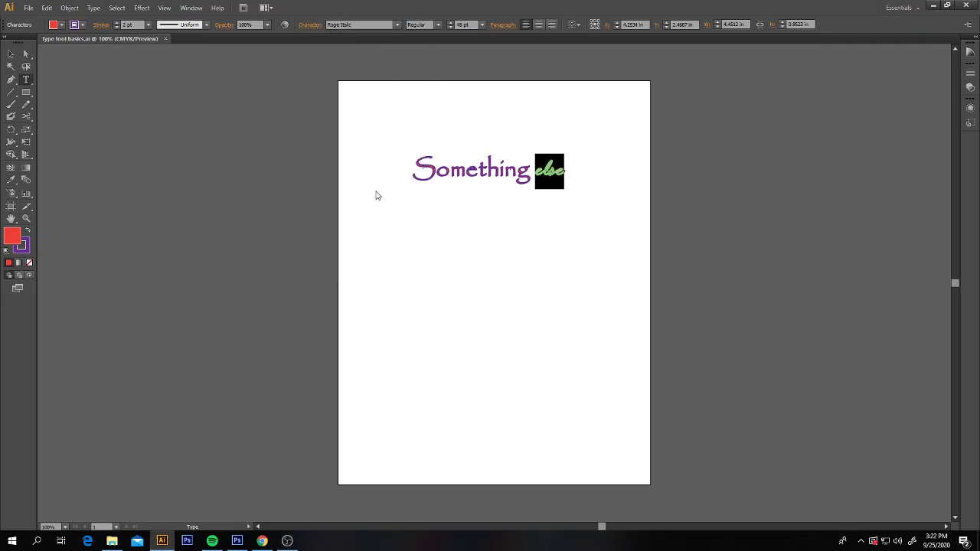
- Give only the word "else" a light blue fill and remove its stroke
click(62, 25)
click(71, 49)
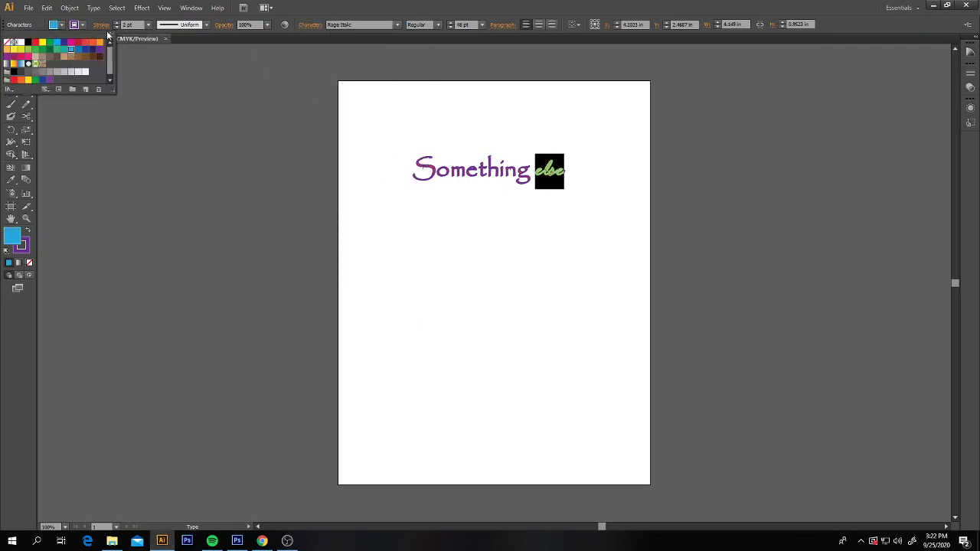
click(82, 25)
click(11, 43)
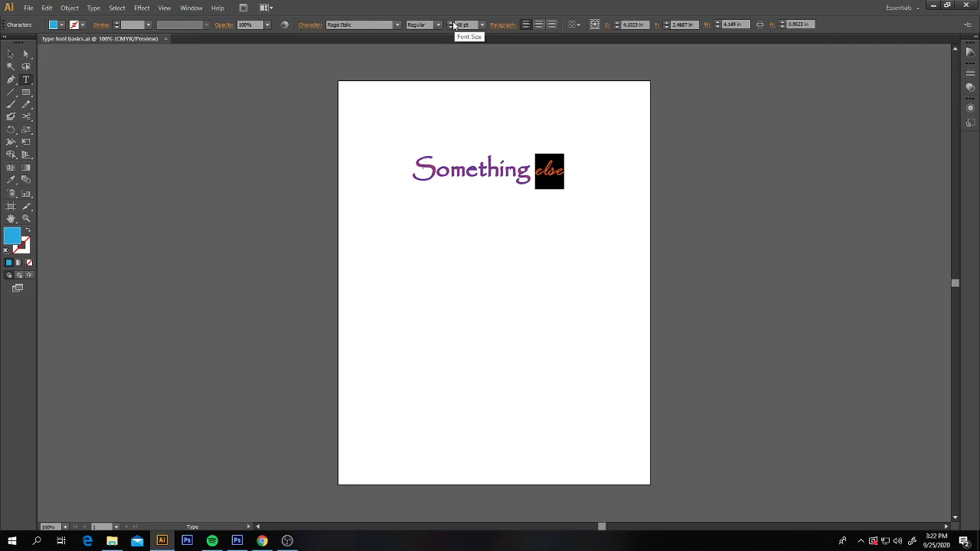
- Increase the font size of the word "else" to 65 pt and deselect the text
click(451, 23)
click(451, 22)
click(451, 23)
click(451, 22)
click(451, 22)
click(451, 22)
click(451, 22)
click(10, 55)
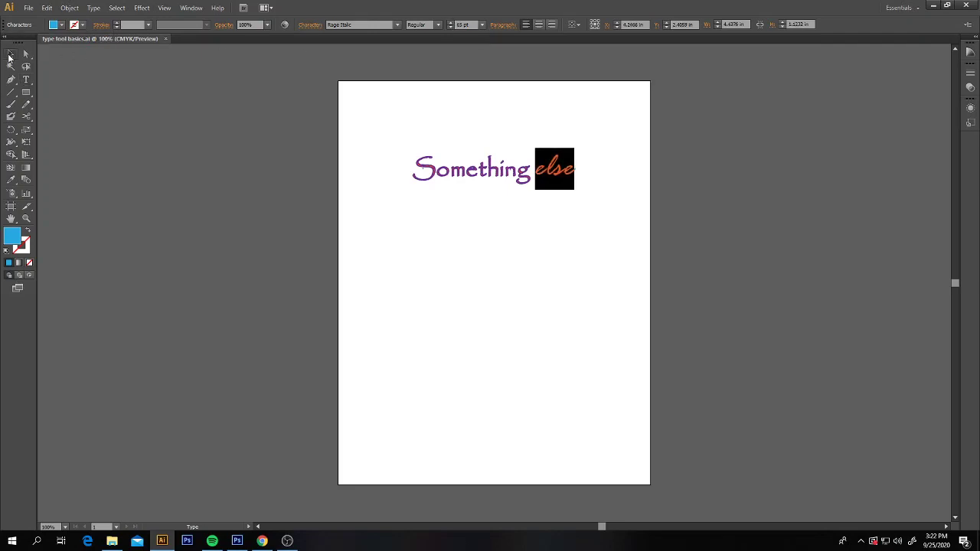
click(185, 98)
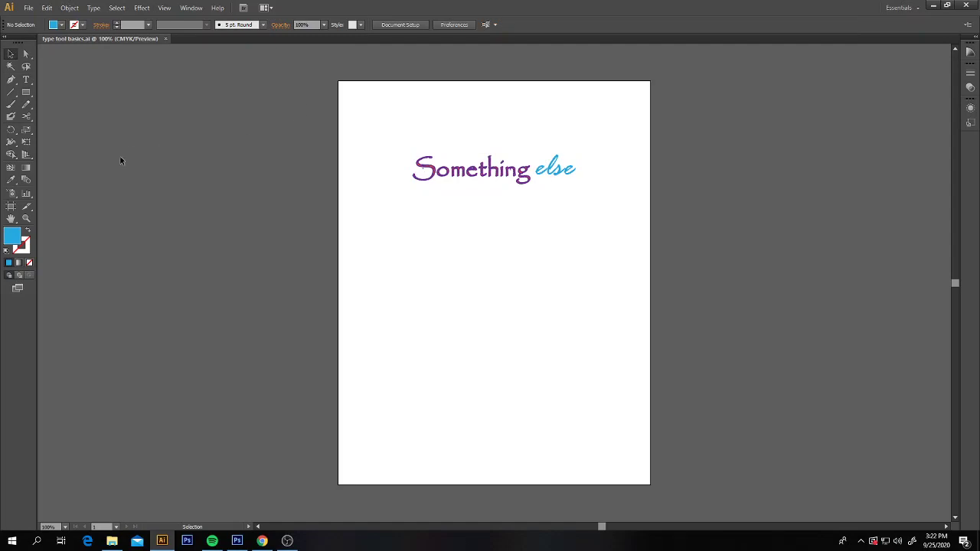
- Give only the "e" in the middle of "Something" a teal fill and the Raider Crusader 3D font, leaving the text deselected
click(25, 80)
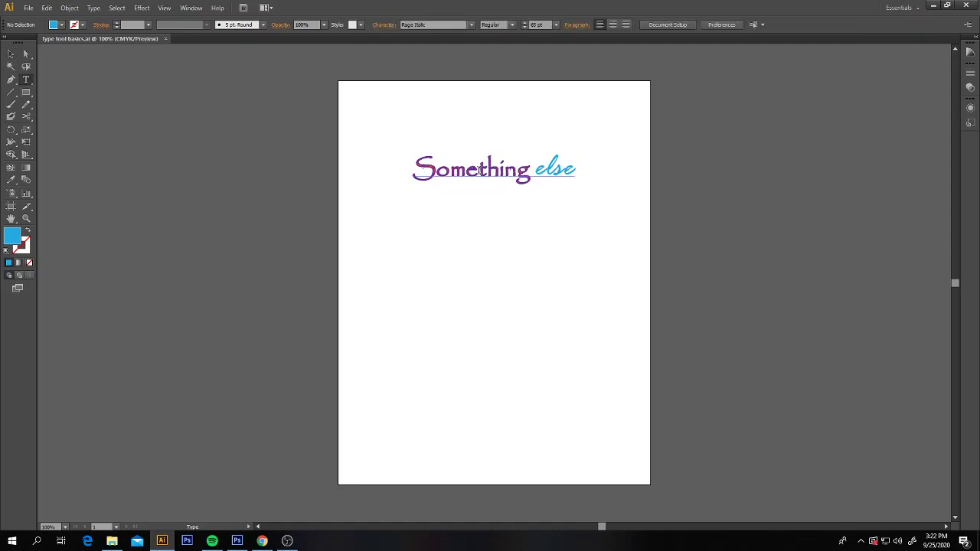
drag(479, 169, 466, 168)
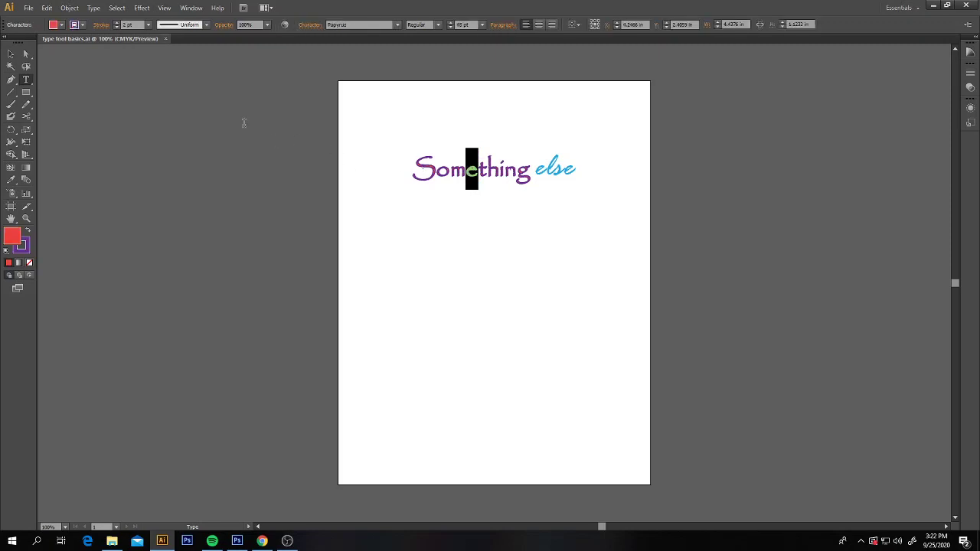
click(55, 25)
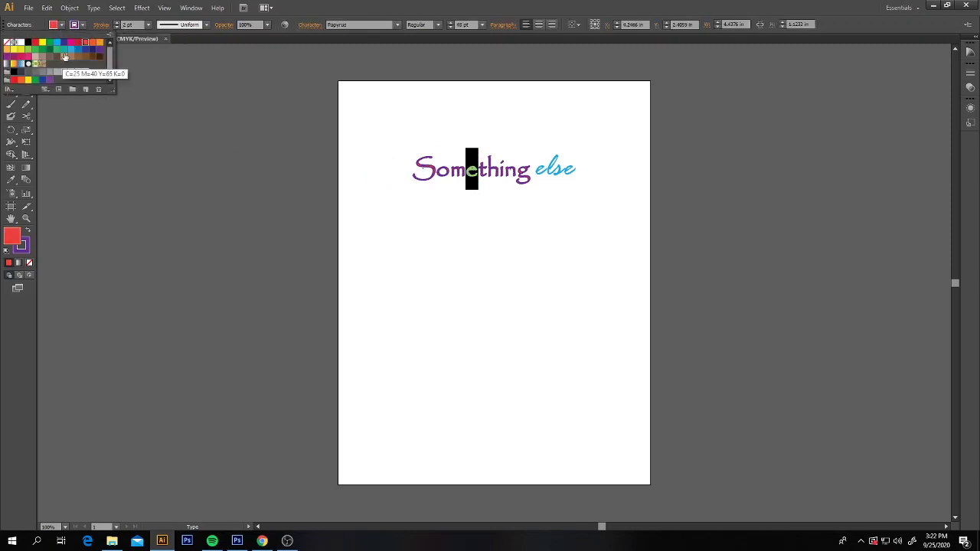
click(65, 52)
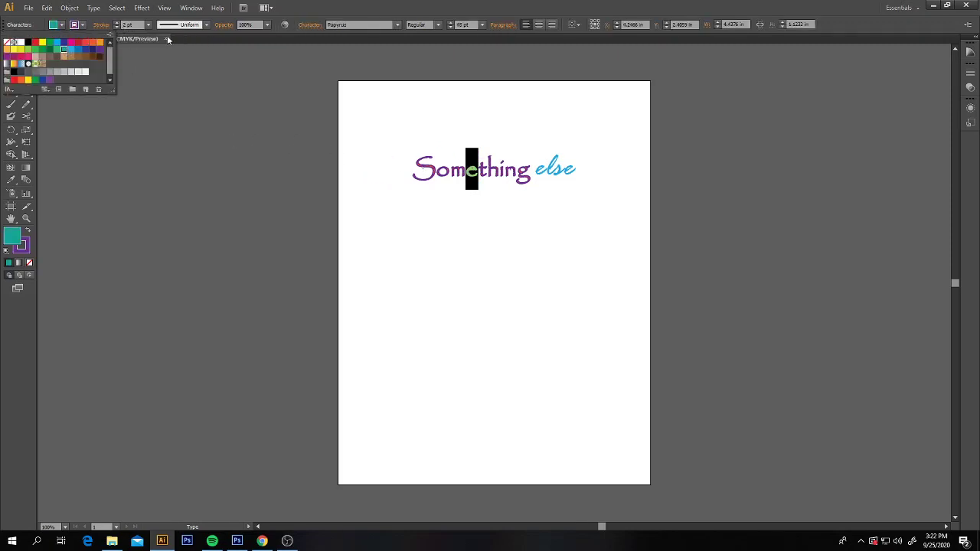
click(398, 24)
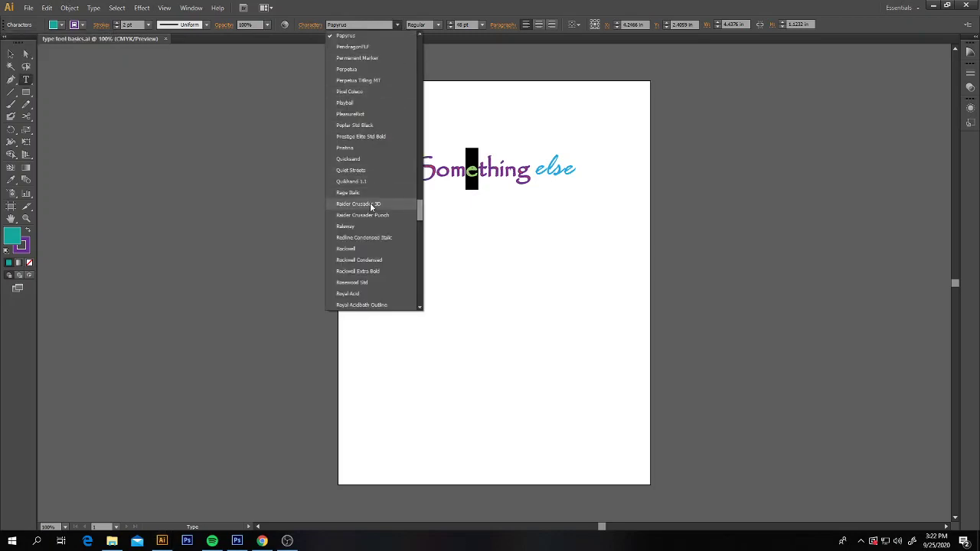
click(374, 204)
click(11, 54)
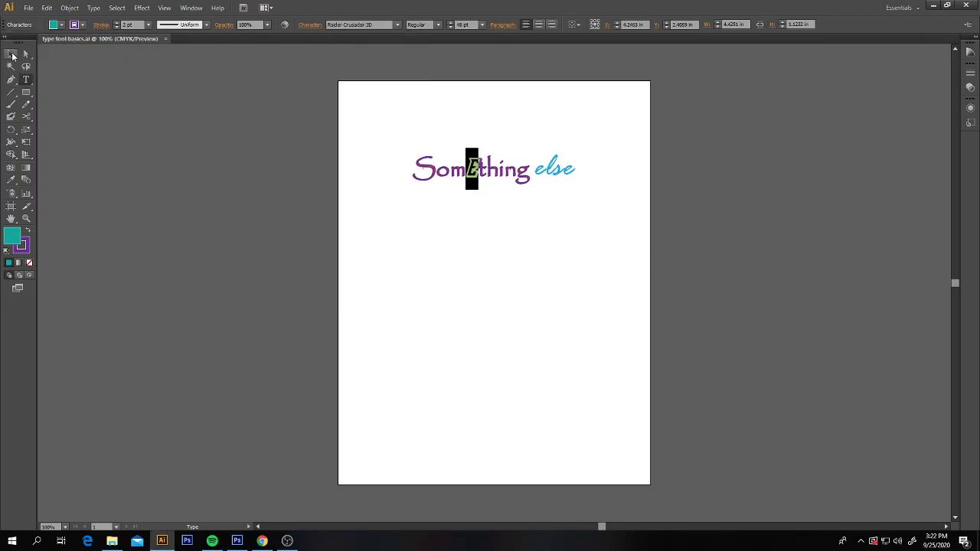
click(113, 79)
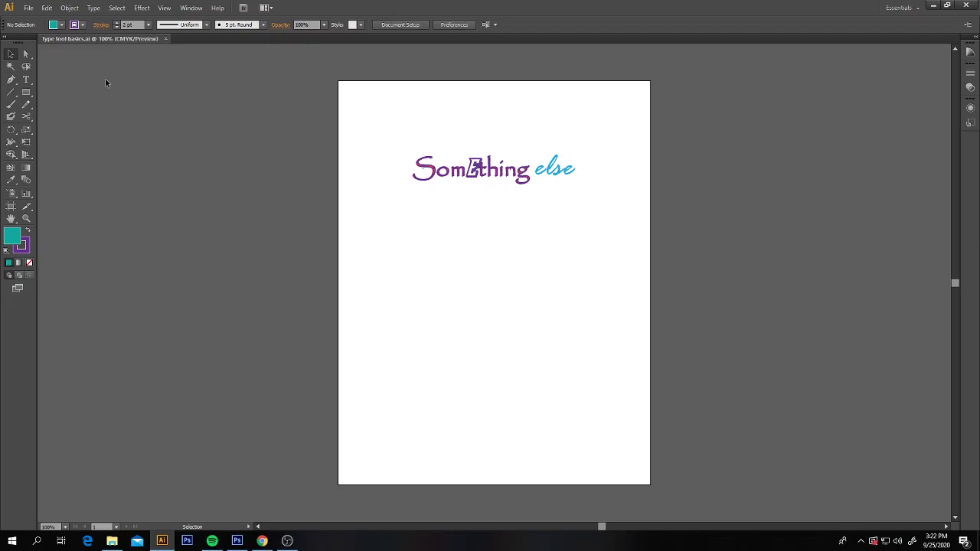
- Stretch the whole "Something else" text to about 5.8 in wide and 1.2 in high
click(468, 174)
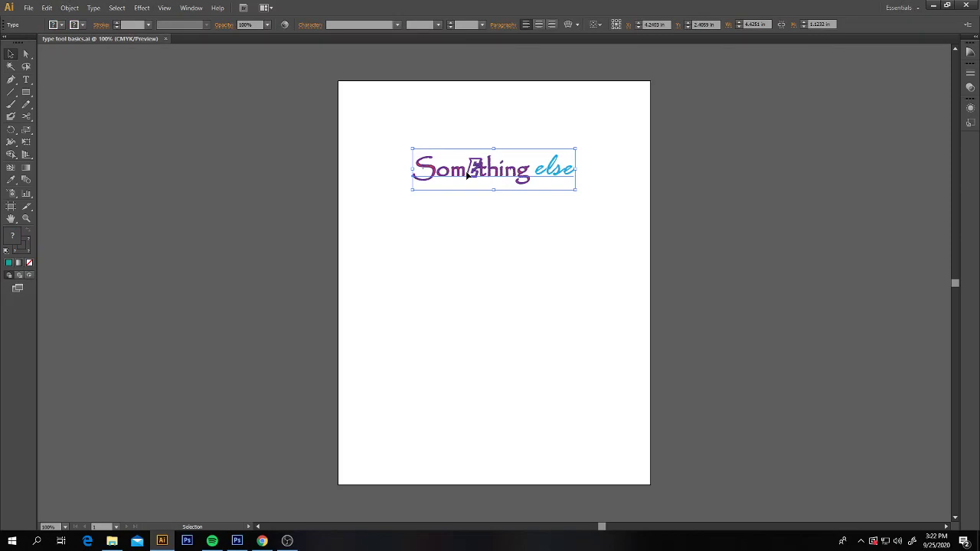
click(11, 55)
mouse_move(494, 190)
mouse_down()
mouse_move(494, 323)
mouse_move(493, 193)
mouse_up()
drag(576, 172, 630, 175)
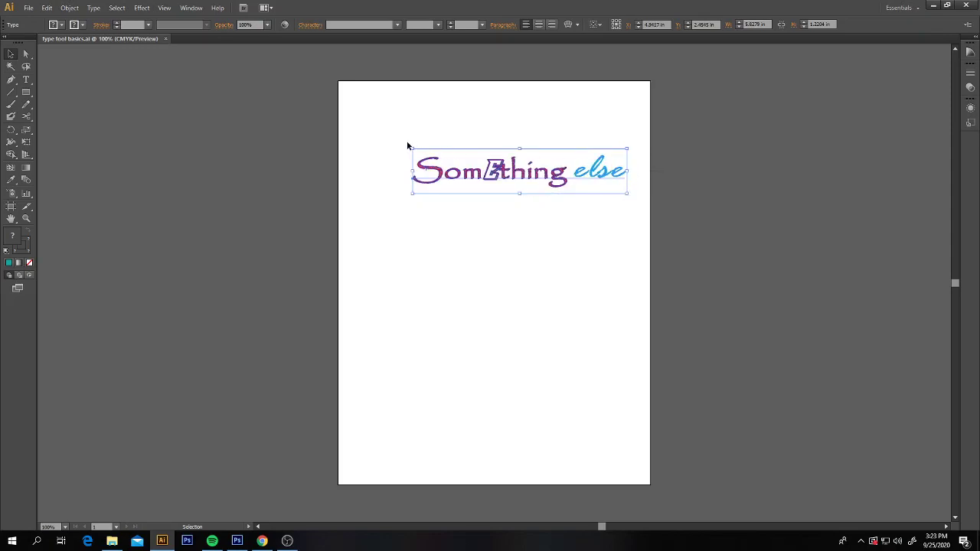
- Rotate the whole text clockwise so it slopes down to the right and move it to about X 4.66 in and Y 2.36 in
drag(408, 144, 398, 166)
drag(505, 169, 478, 168)
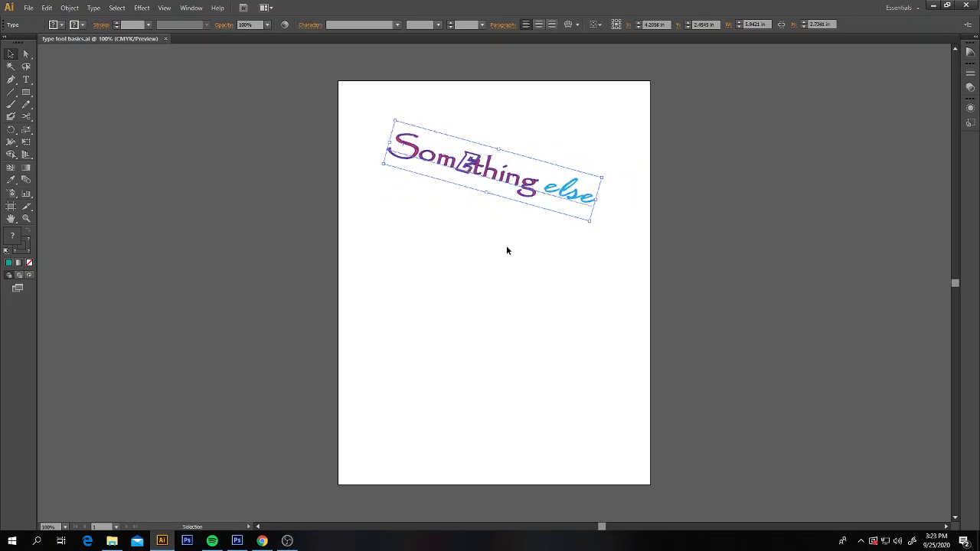
drag(514, 185, 532, 181)
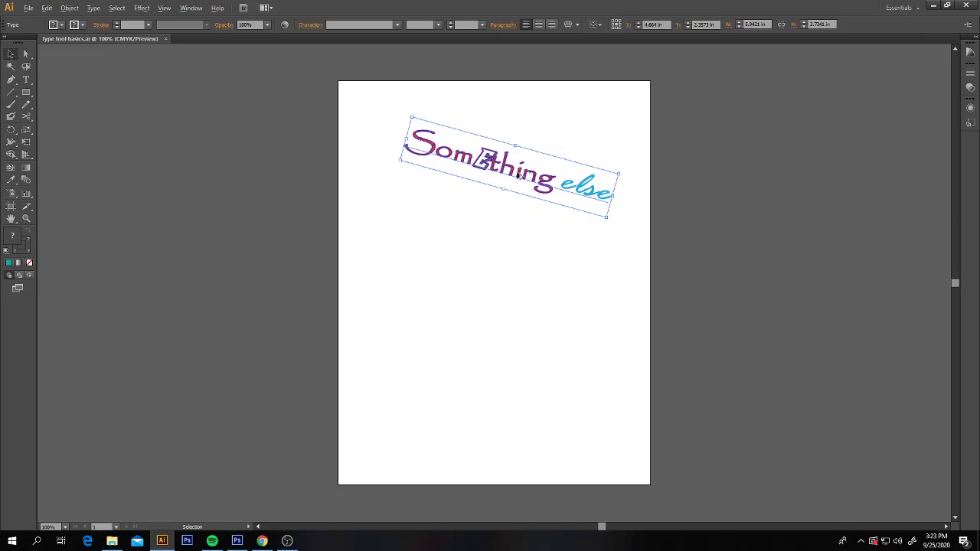
- Duplicate the tilted text twice, offsetting each copy slightly down and left, and send the lowest copy to the back
drag(515, 175, 506, 194)
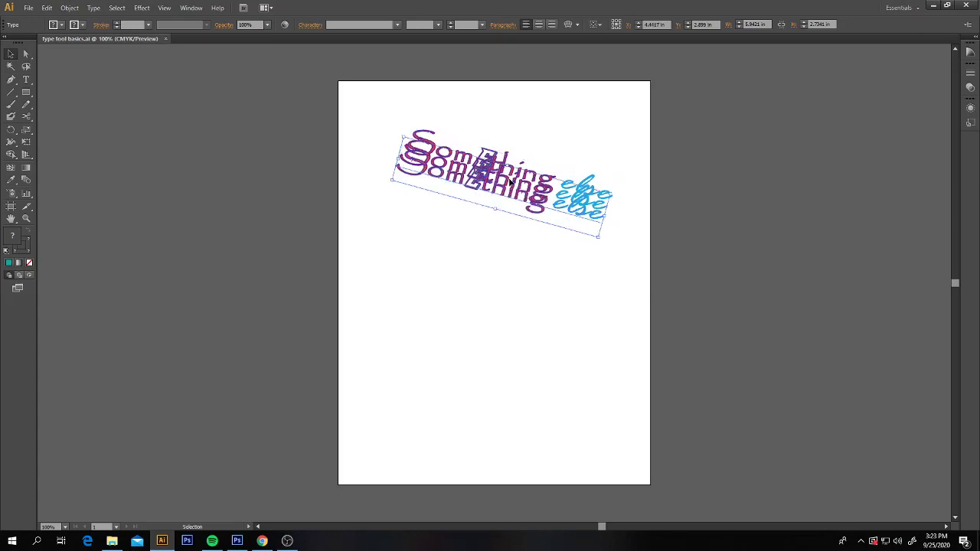
click(452, 188)
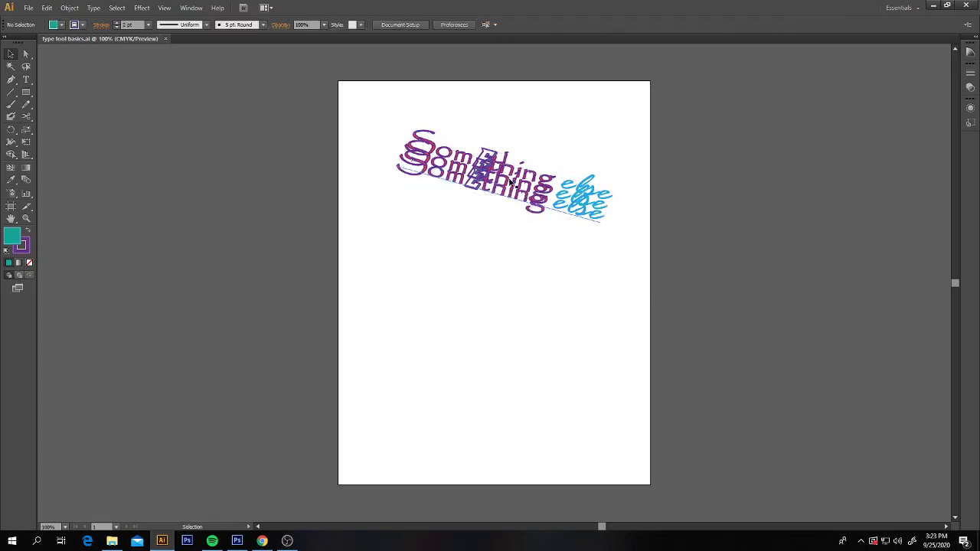
click(456, 175)
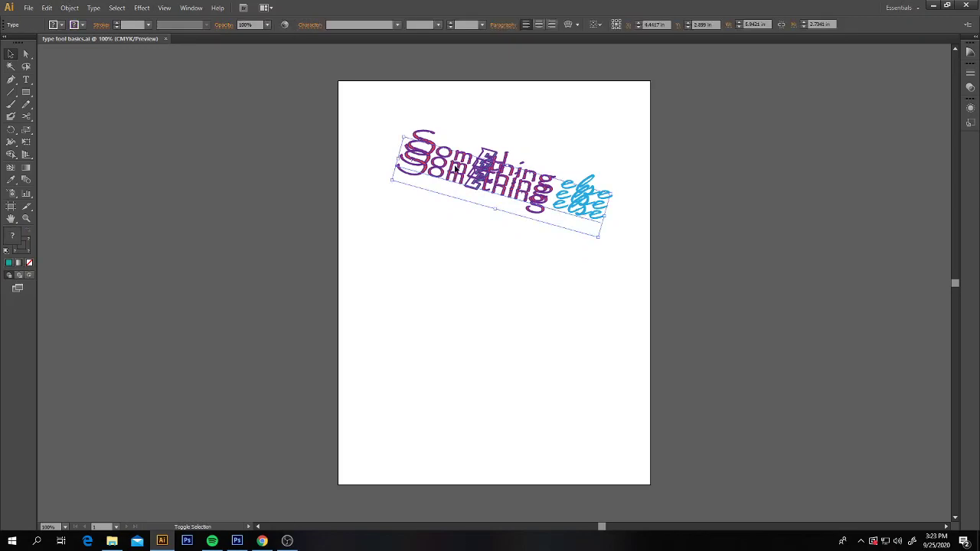
shift+click(452, 168)
click(69, 8)
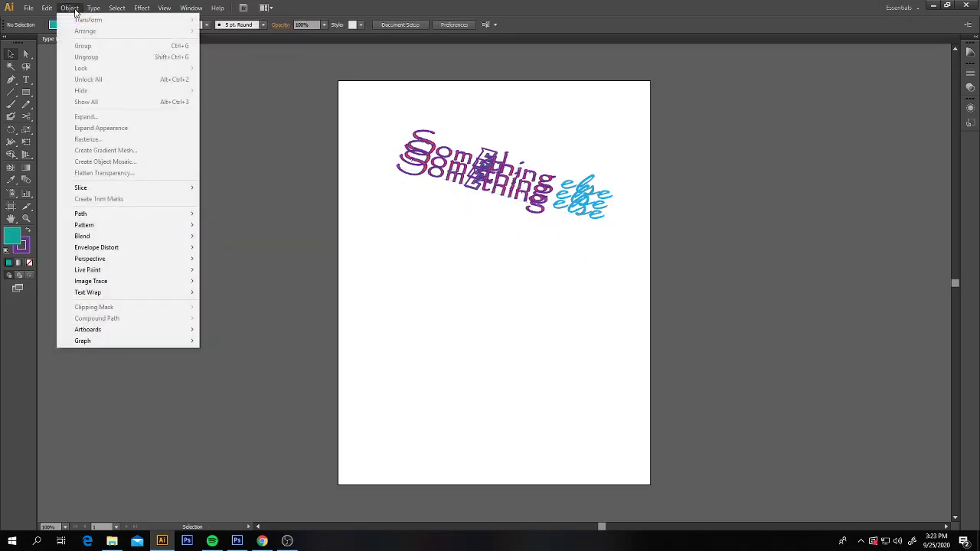
click(536, 158)
click(536, 157)
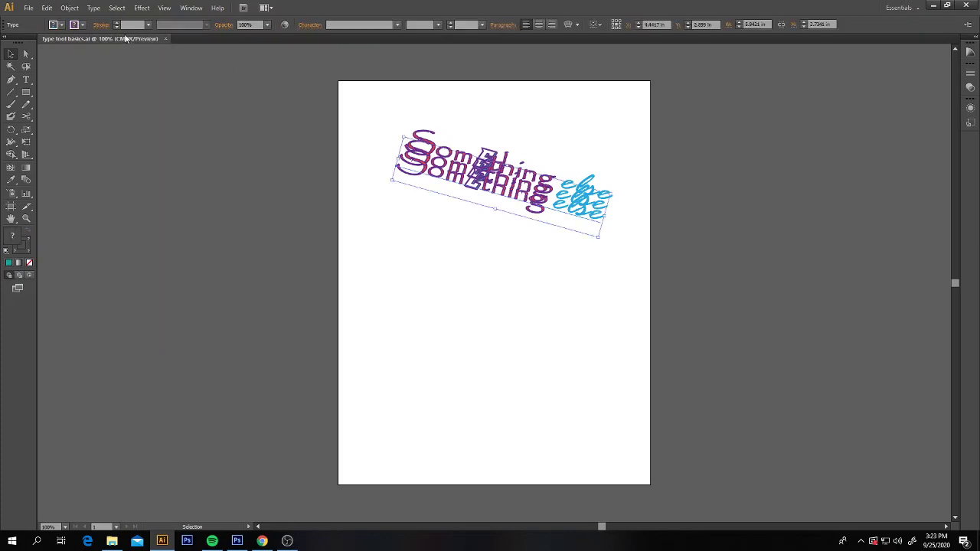
click(70, 7)
mouse_move(88, 35)
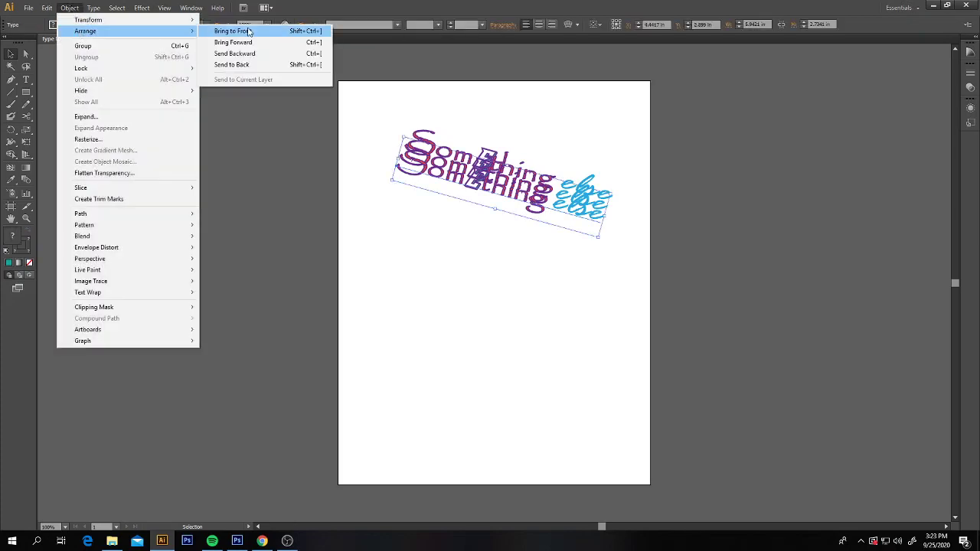
click(247, 68)
- Move the topmost text away toward the page's upper right and send the middle copy to the back
click(506, 156)
drag(506, 157, 573, 122)
click(501, 166)
click(70, 7)
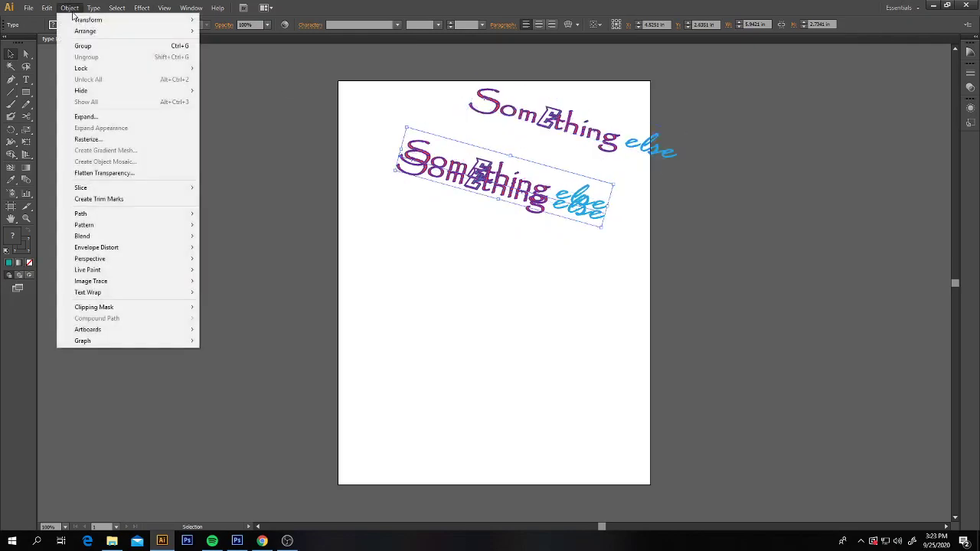
mouse_move(81, 32)
click(253, 66)
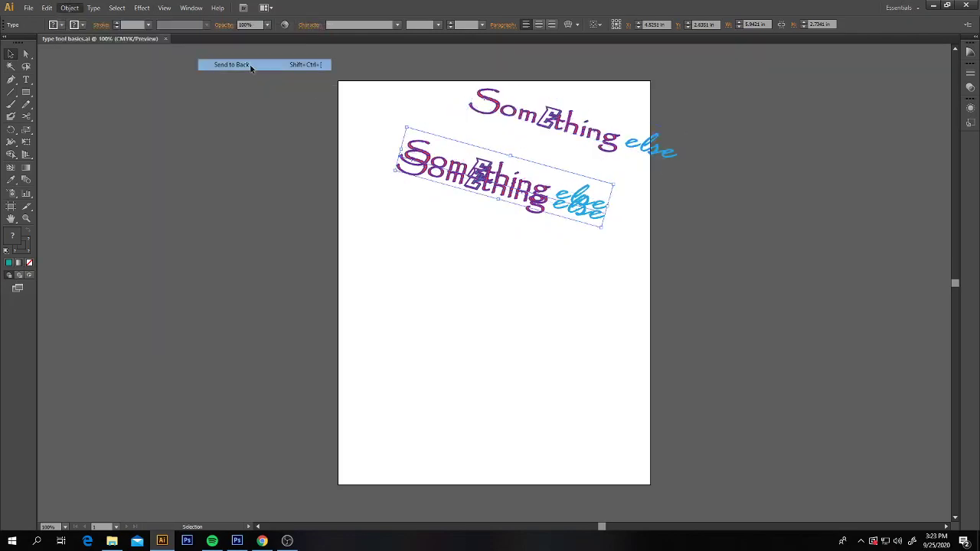
click(379, 107)
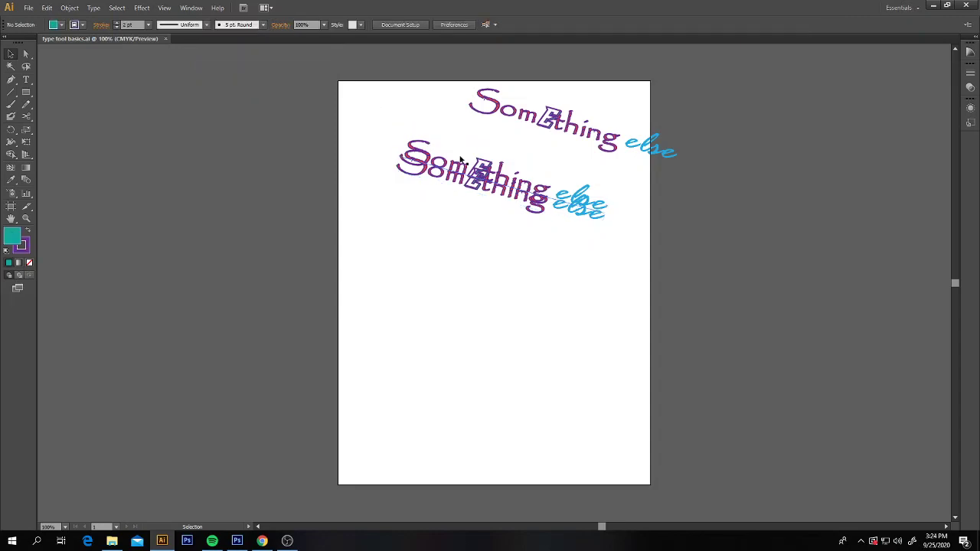
- Spread the two overlapping lower text copies apart, moving one up and the other down, so they can be edited separately
click(496, 176)
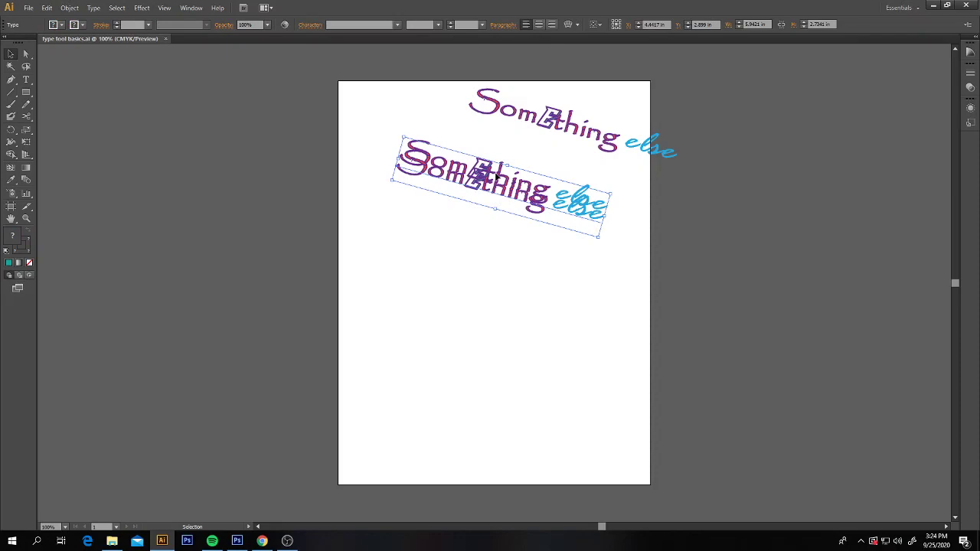
drag(496, 176, 505, 160)
drag(501, 180, 534, 176)
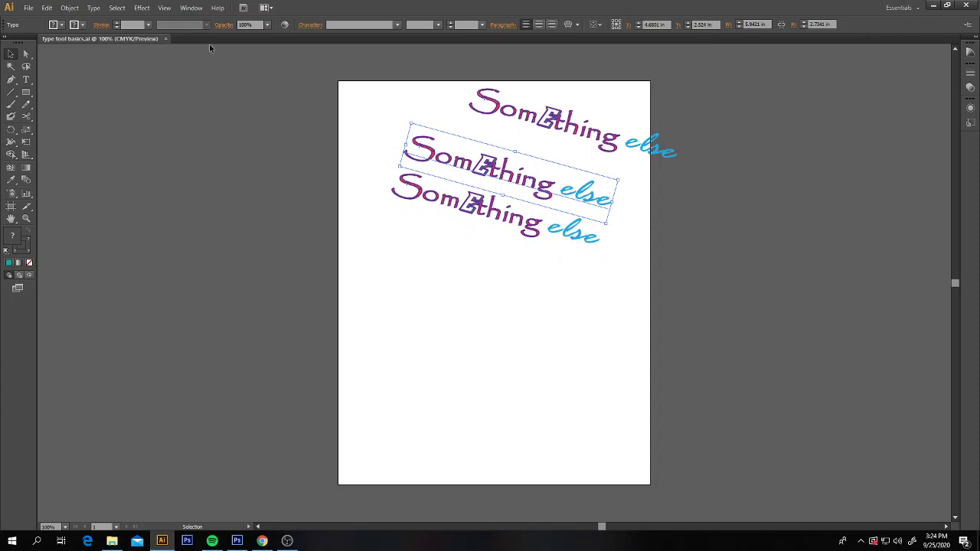
- Show the Transparency settings beside the page and set the middle text copy's opacity to 60%
click(193, 9)
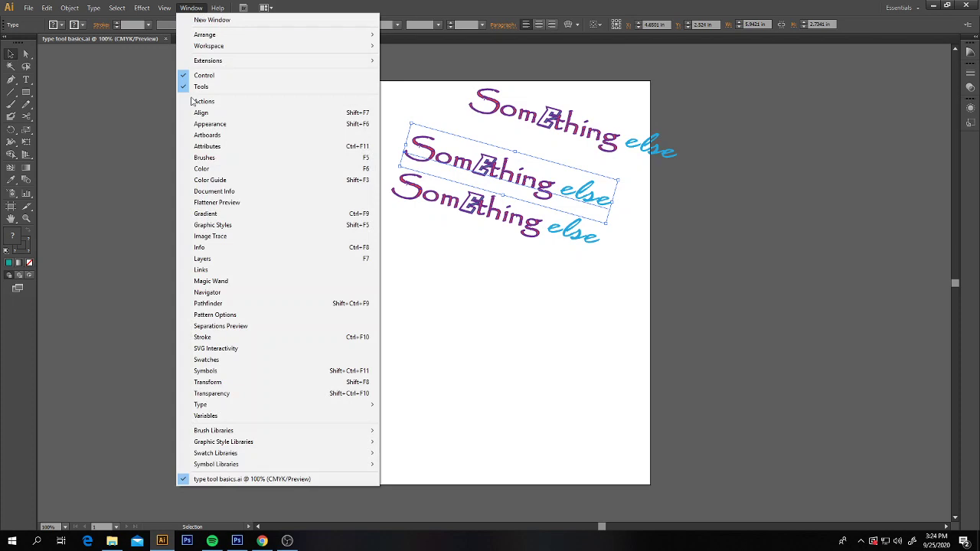
click(238, 394)
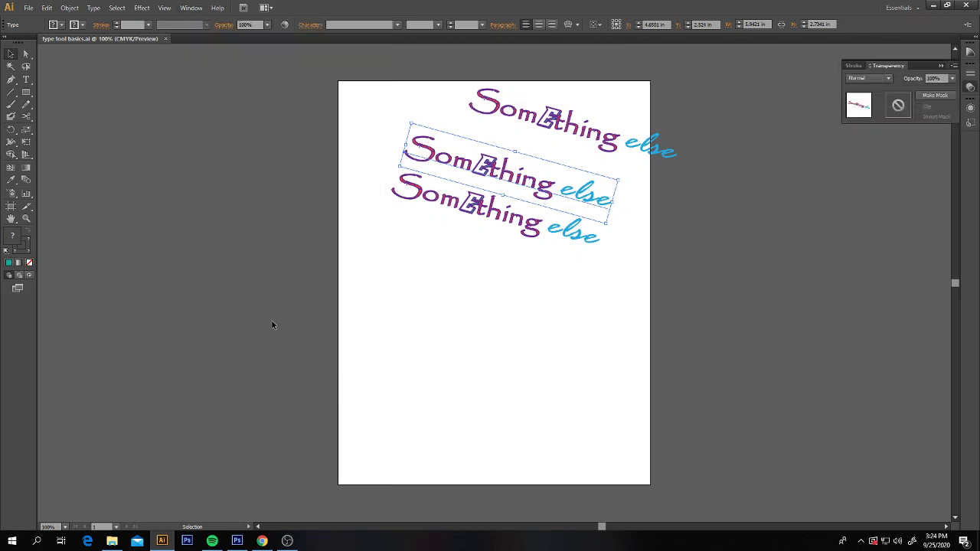
mouse_move(880, 66)
mouse_down()
mouse_move(808, 67)
mouse_move(736, 88)
mouse_move(741, 151)
mouse_up()
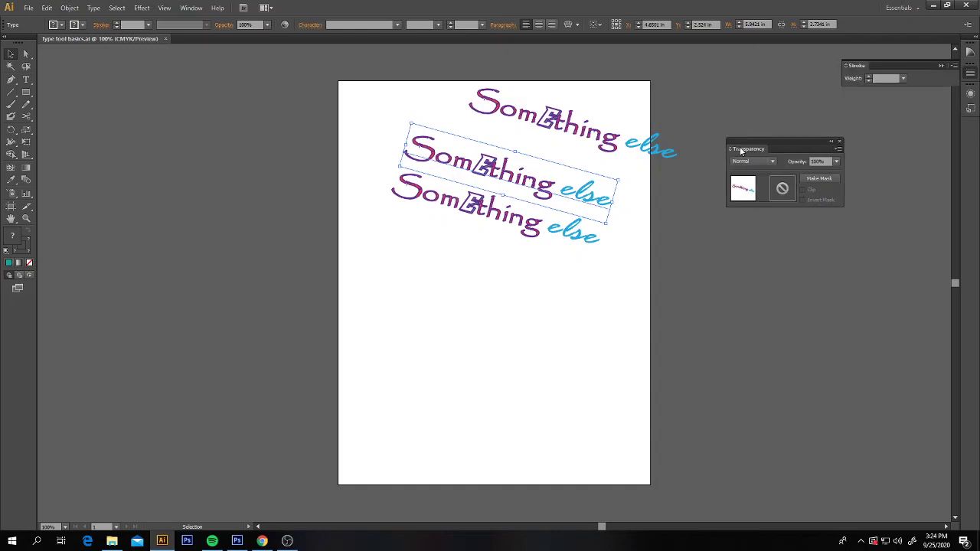
click(837, 162)
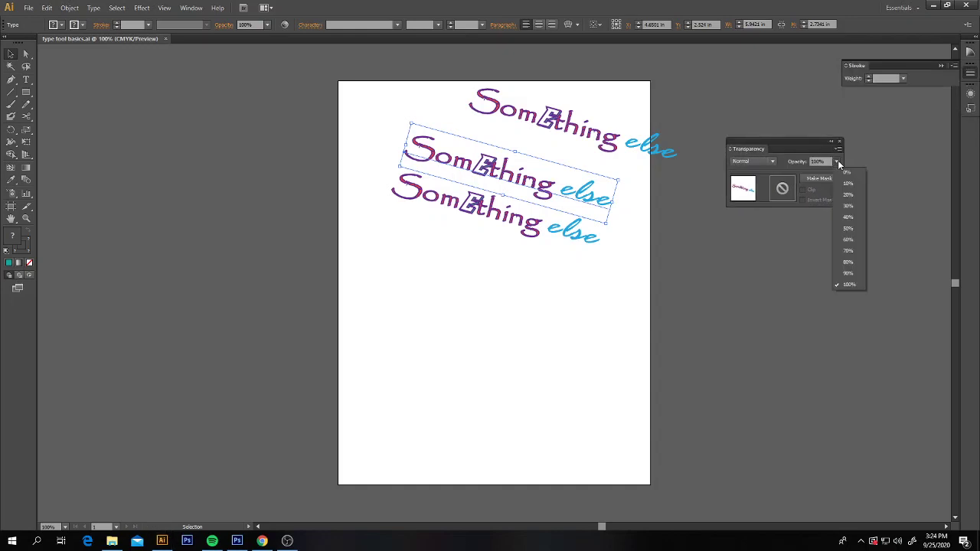
click(847, 240)
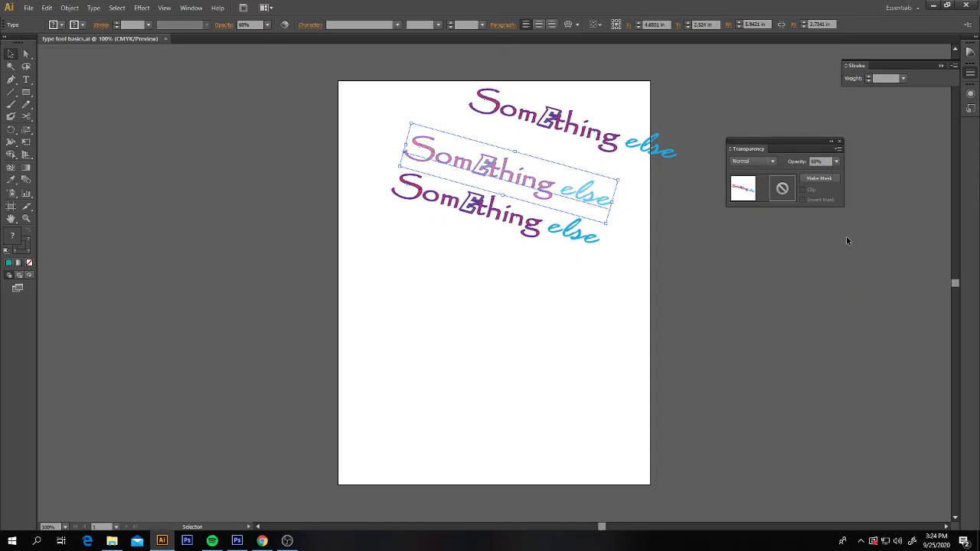
- Set the lowest text copy's opacity to 30% and deselect it
click(569, 238)
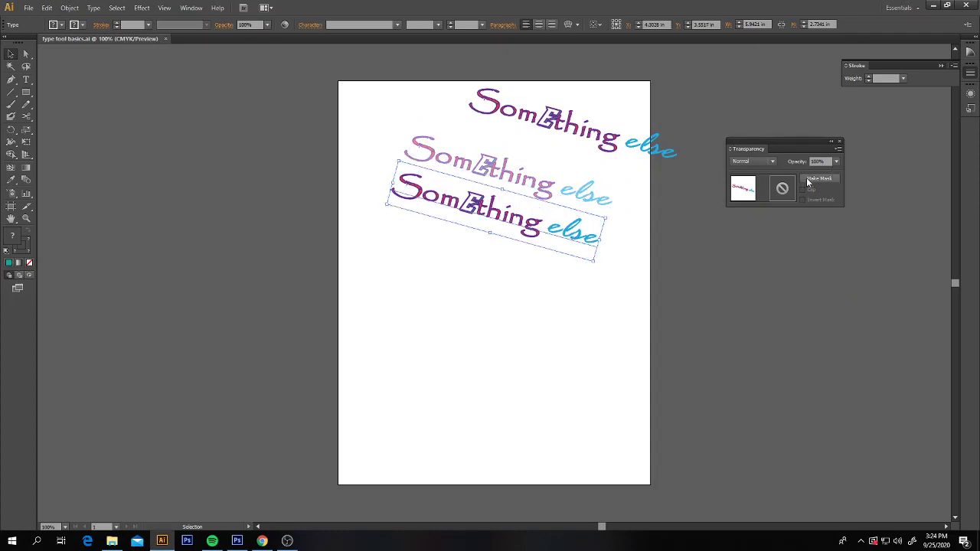
click(837, 161)
click(838, 203)
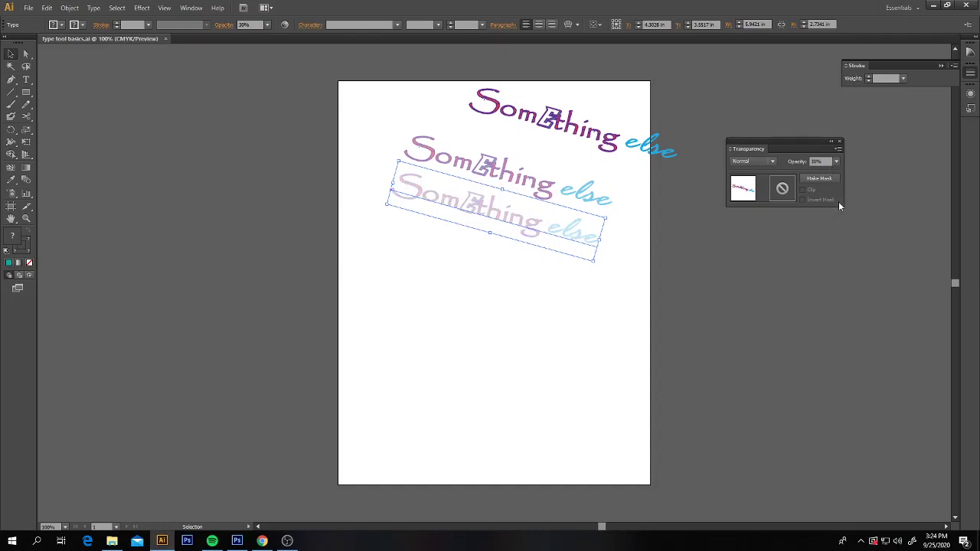
click(644, 227)
- Move the middle and top texts back down so the three copies form a tightly stacked, fading echo, and deselect them
drag(529, 175, 520, 199)
drag(545, 128, 486, 175)
click(676, 162)
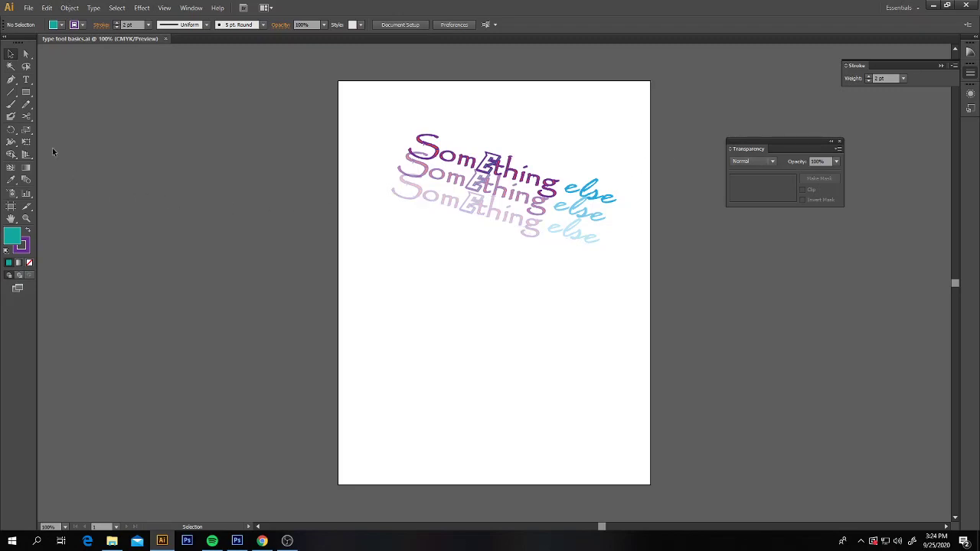
- Add a line of point text reading "A different Word" below the fading echo and shift it left to fit on the page
click(26, 82)
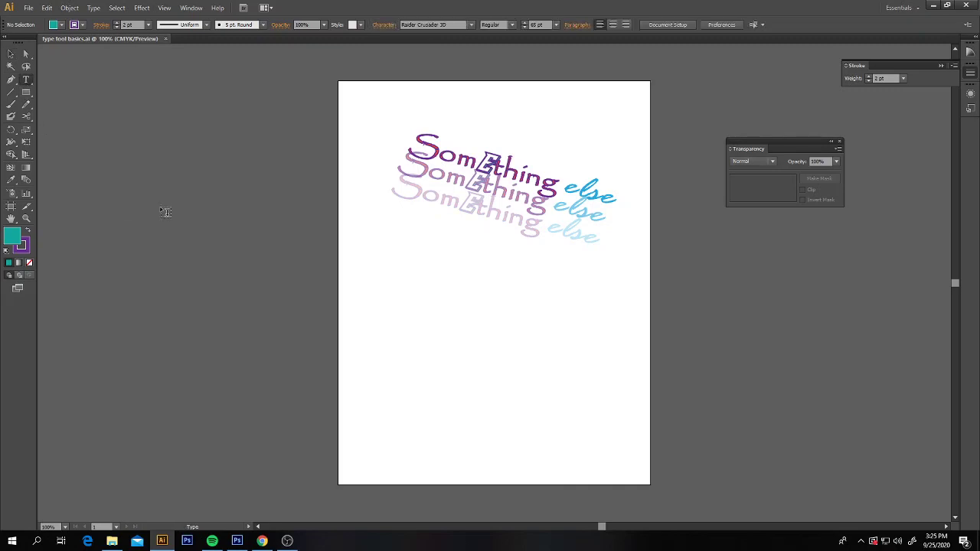
click(388, 334)
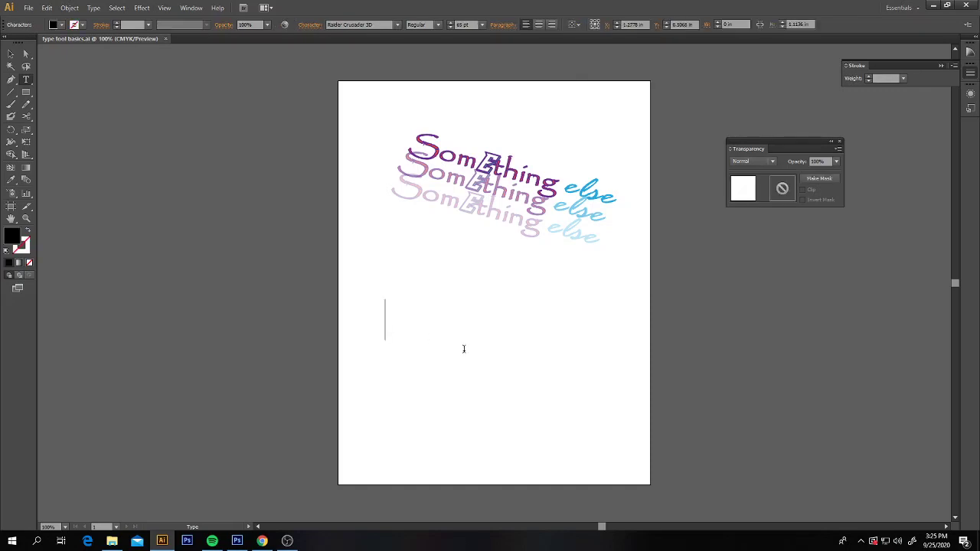
text(A DIFFEREN)
key(BackSpace)
text(ENT Word)
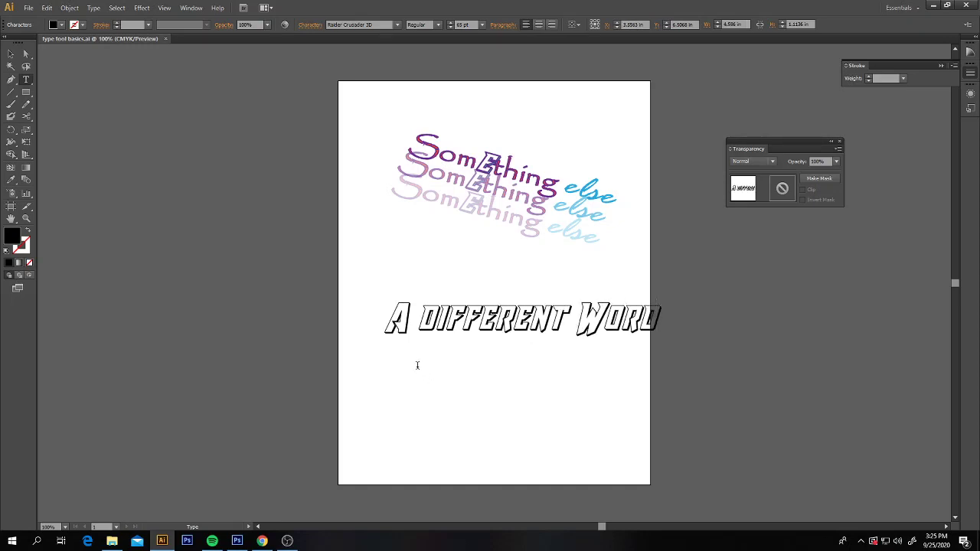
click(11, 53)
drag(508, 318, 488, 321)
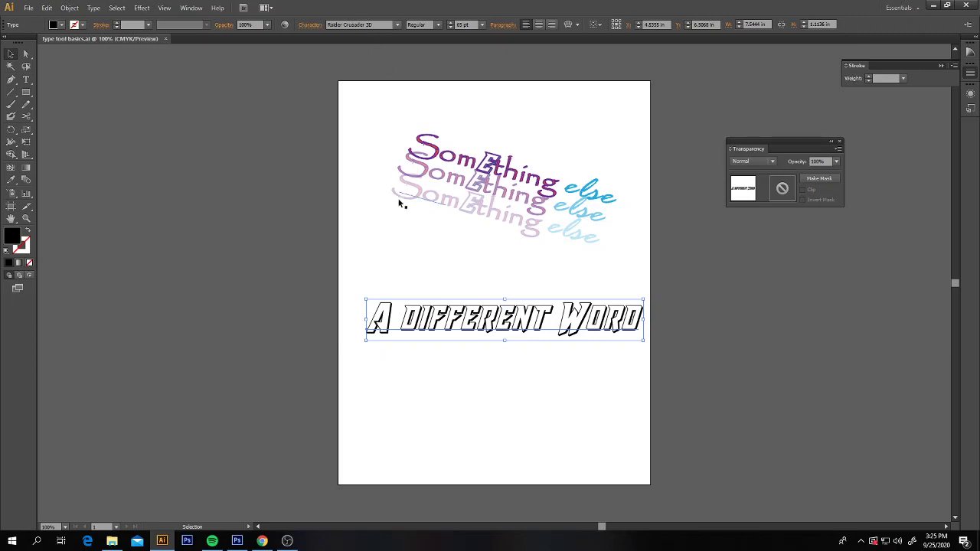
- Step the font size of "A different Word" up and down by single points, ending at 58 pt
click(451, 22)
click(451, 22)
click(451, 22)
click(451, 22)
click(449, 29)
click(449, 29)
click(449, 29)
click(449, 29)
click(450, 29)
click(450, 29)
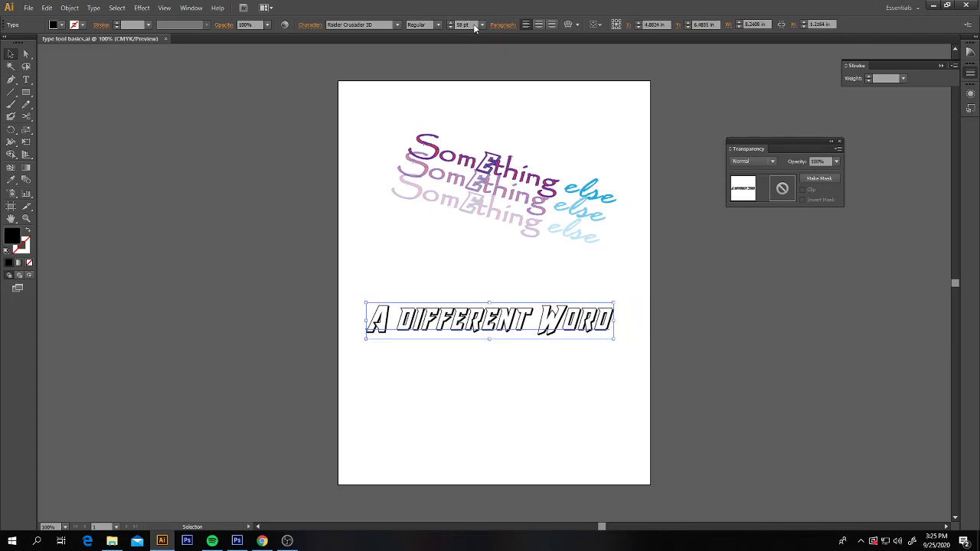
- Try the preset 21 pt font size on "A different Word", followed by a custom size of 100 pt
click(482, 24)
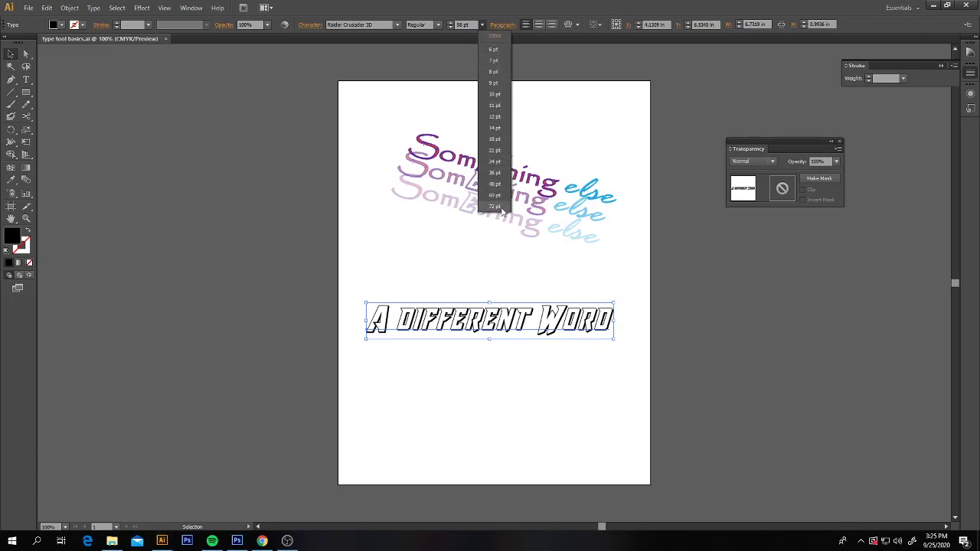
click(496, 150)
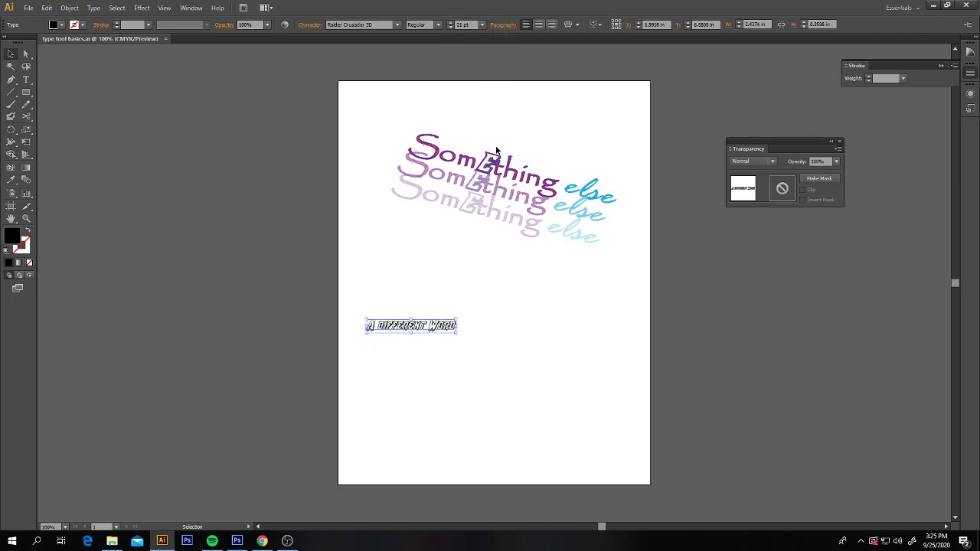
click(462, 26)
text(100)
key(Return)
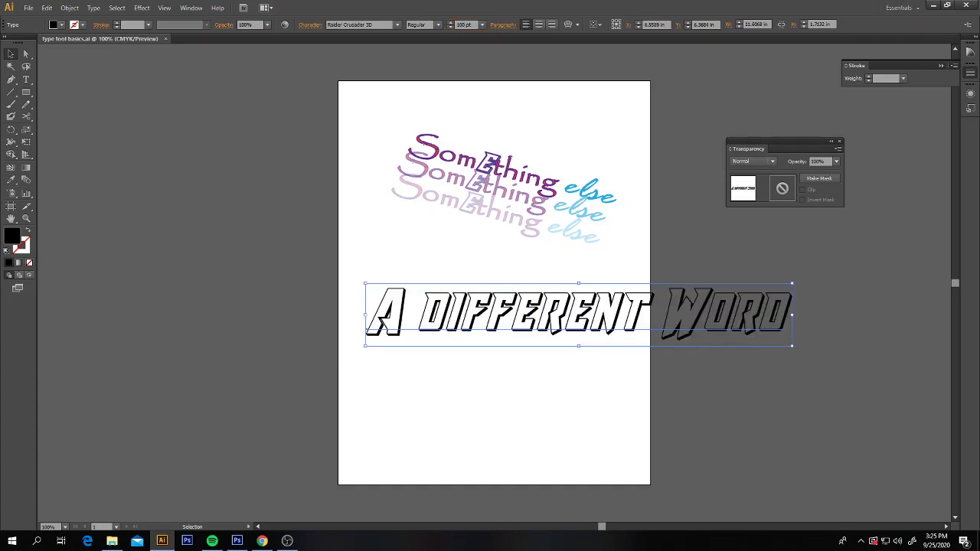
- Apply the preset font sizes 72 pt and 60 pt in turn to "A different Word"
click(481, 25)
click(494, 207)
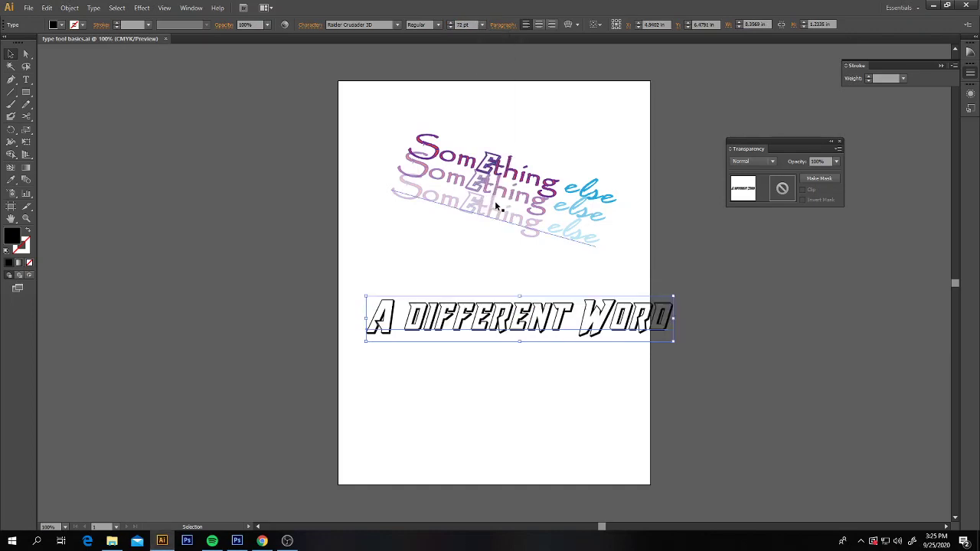
click(483, 25)
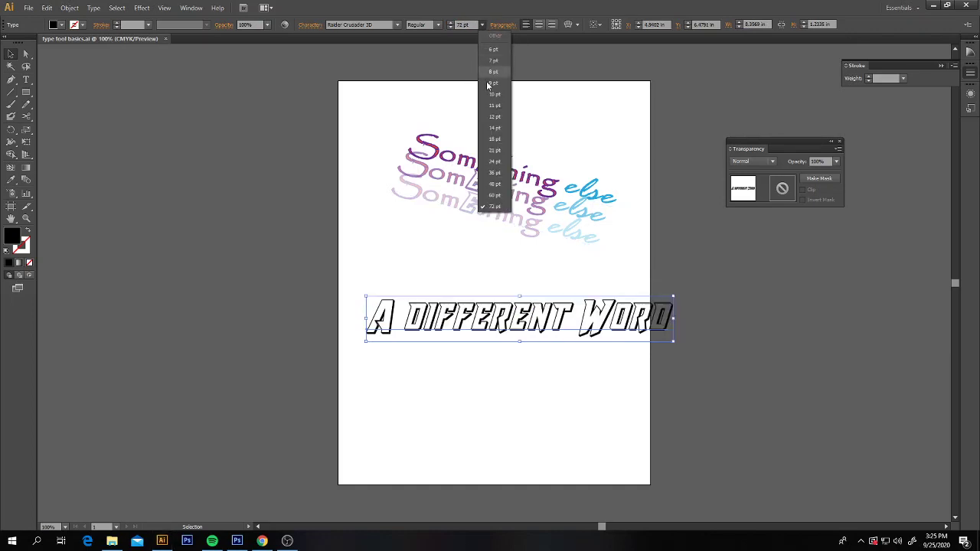
click(494, 194)
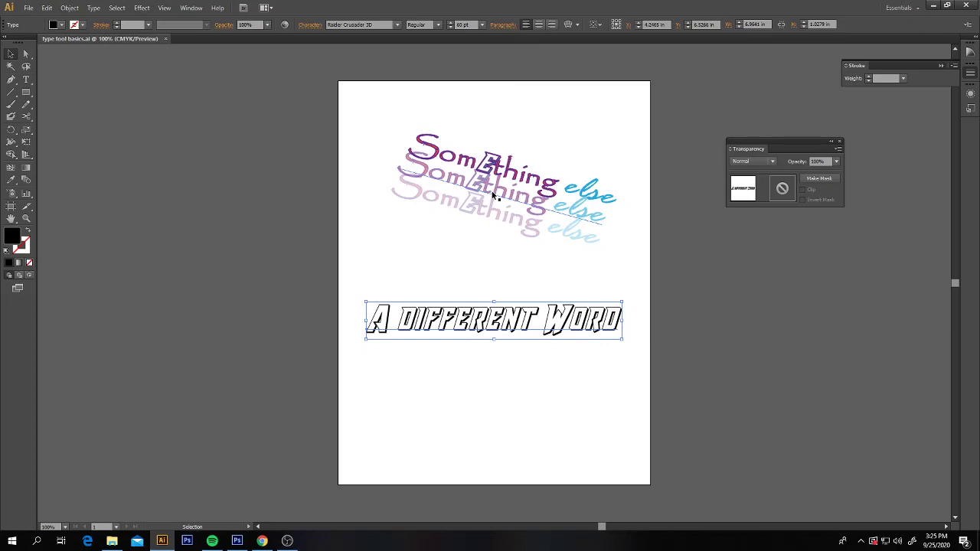
- Nudge the font size of "A different Word" by single points in both directions, ending at 61 pt
double_click(460, 25)
key(Down)
key(Down)
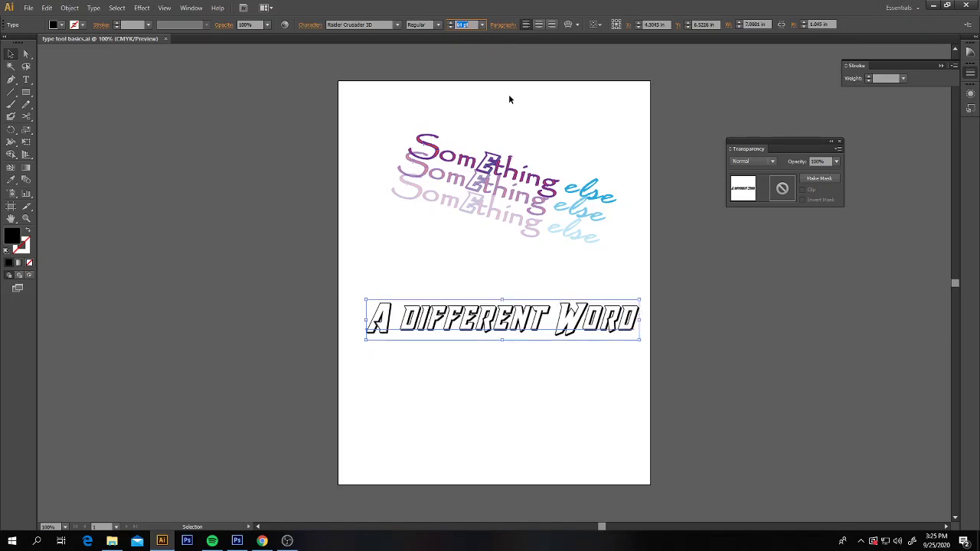
key(Up)
key(Up)
key(Up)
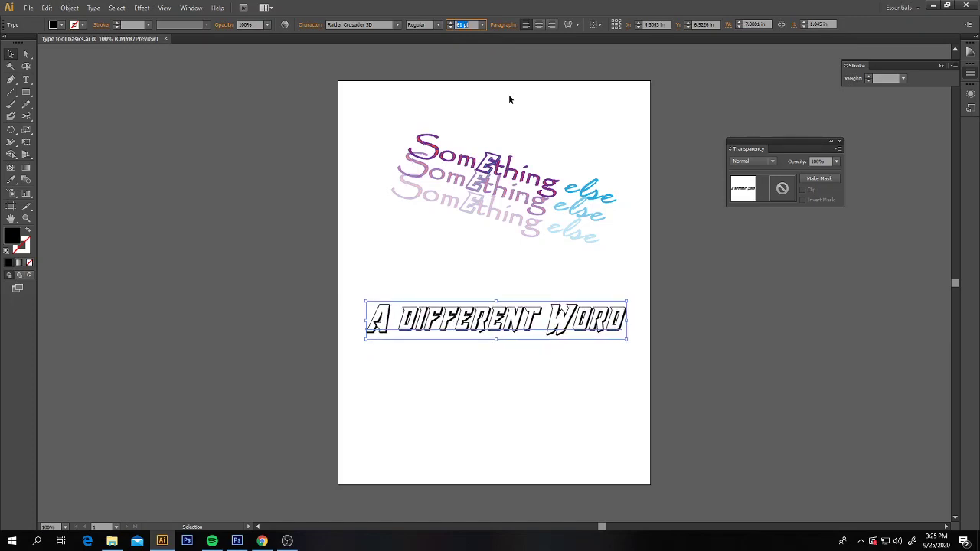
- Run the font size of "A different Word" up and down through several values and settle on 62 pt
scroll(507, 98, up, 1)
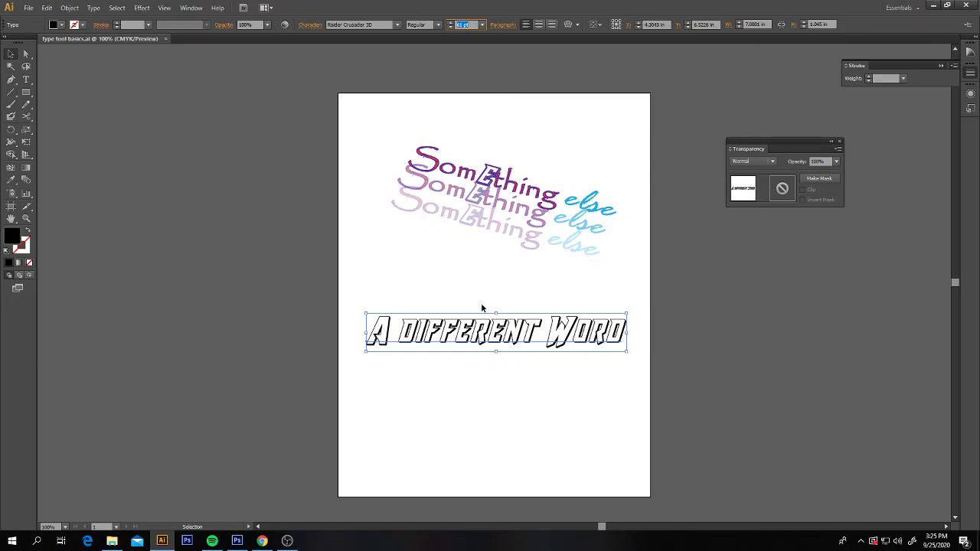
scroll(468, 76, down, 1)
scroll(469, 29, up, 3)
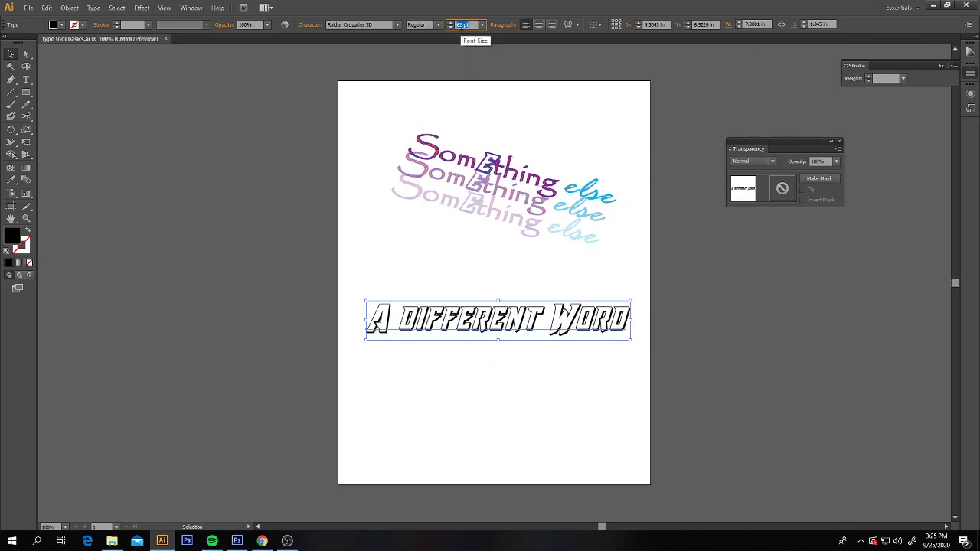
scroll(468, 30, down, 6)
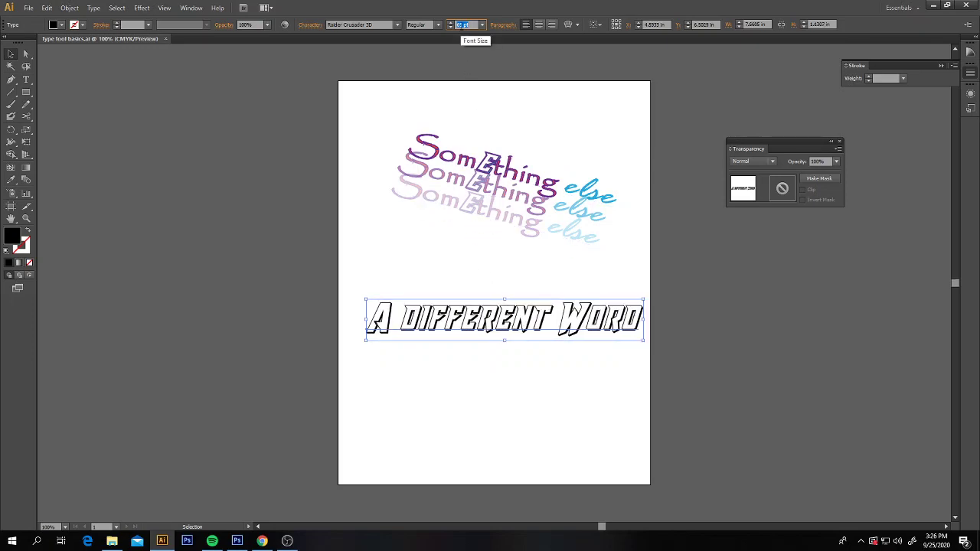
scroll(468, 29, up, 3)
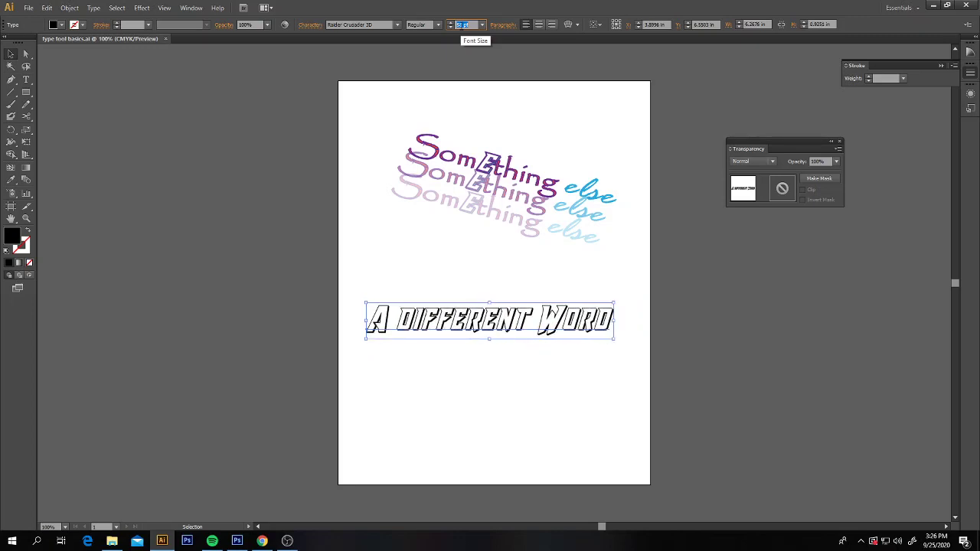
scroll(468, 29, down, 10)
scroll(468, 29, up, 7)
scroll(469, 29, up, 1)
scroll(469, 29, down, 5)
scroll(469, 29, up, 3)
scroll(469, 29, down, 3)
scroll(469, 29, up, 3)
scroll(468, 29, up, 2)
scroll(468, 30, down, 1)
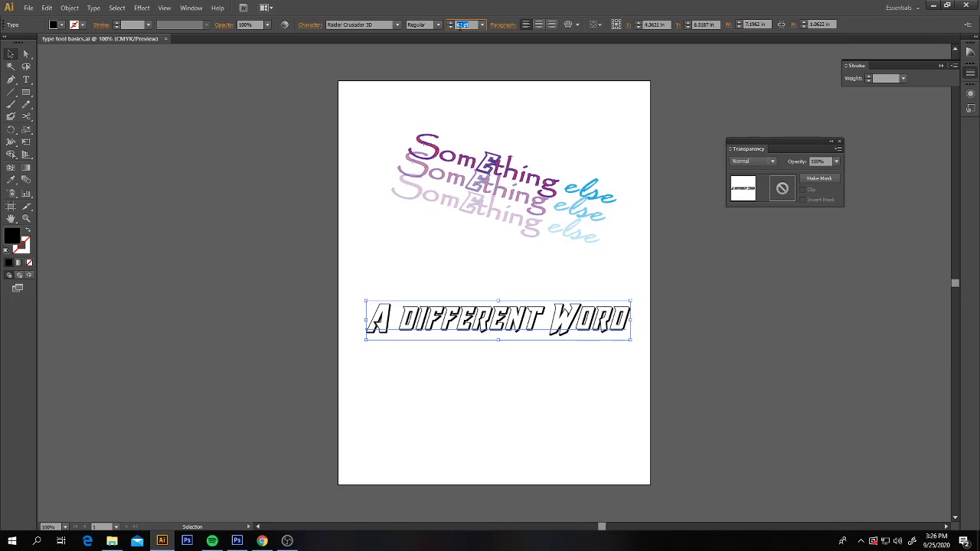
- Cycle through fonts for "A different Word", settle on Overwork, and move the text up just beneath the fading echo
click(378, 24)
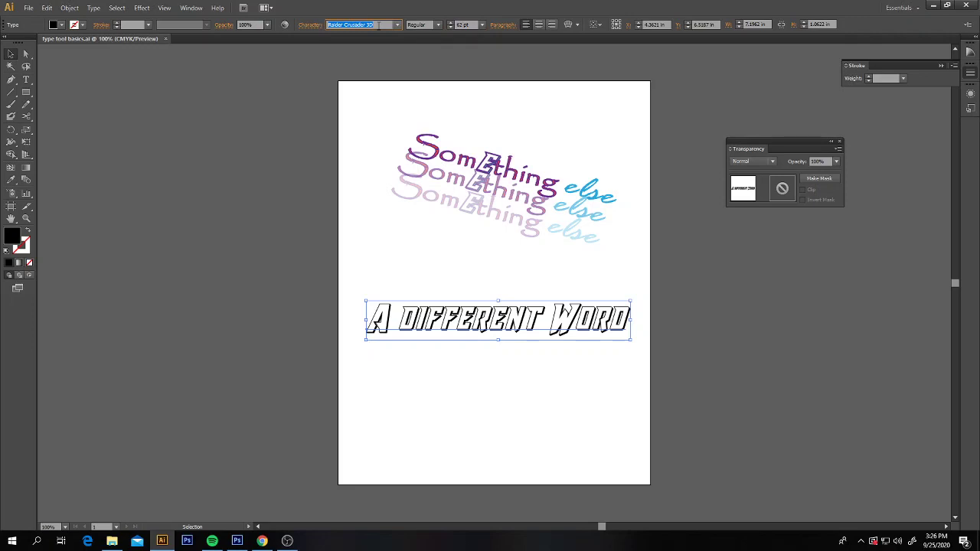
scroll(378, 24, up, 4)
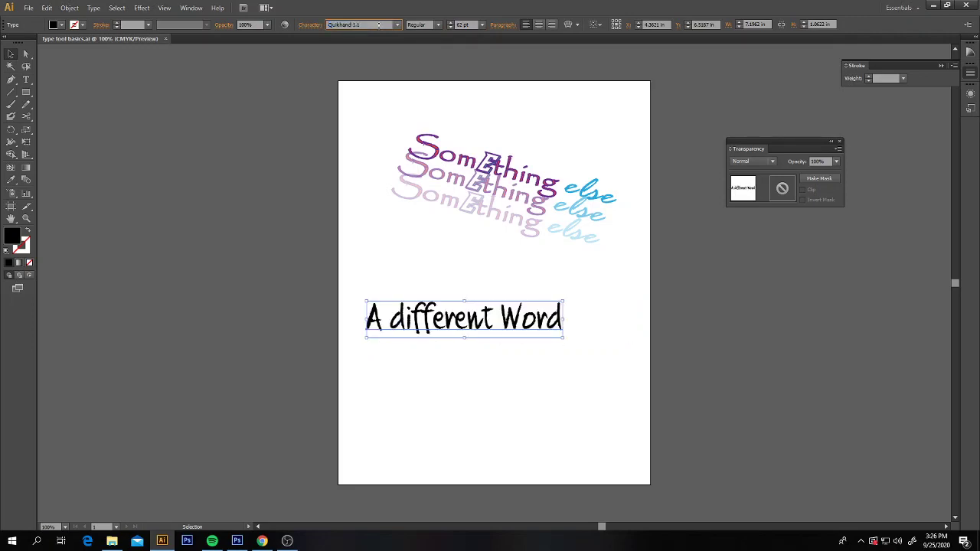
scroll(377, 24, up, 4)
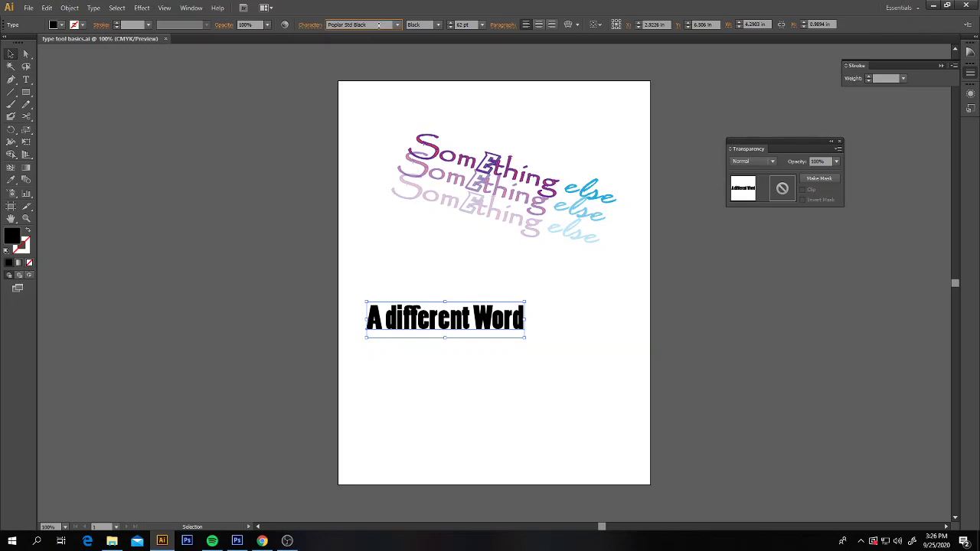
scroll(378, 25, down, 2)
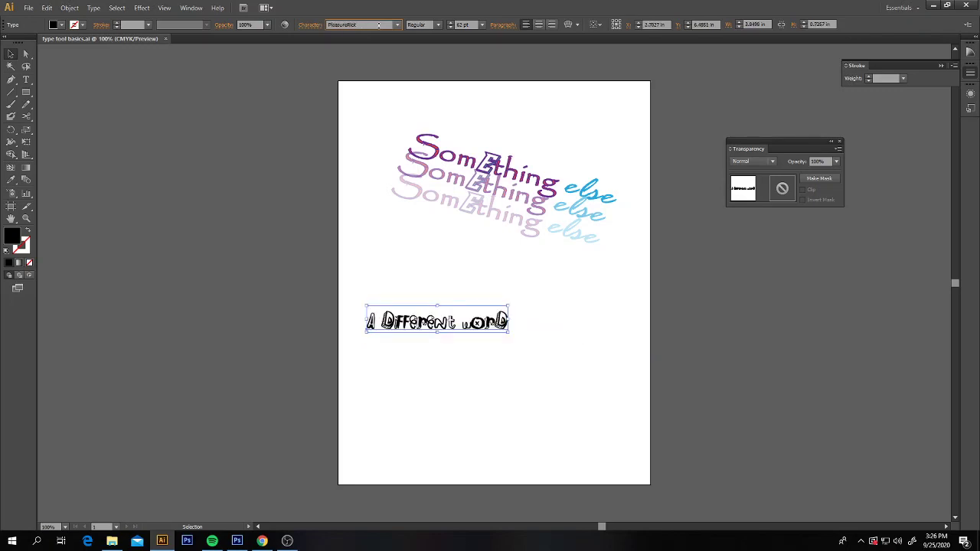
scroll(378, 24, down, 1)
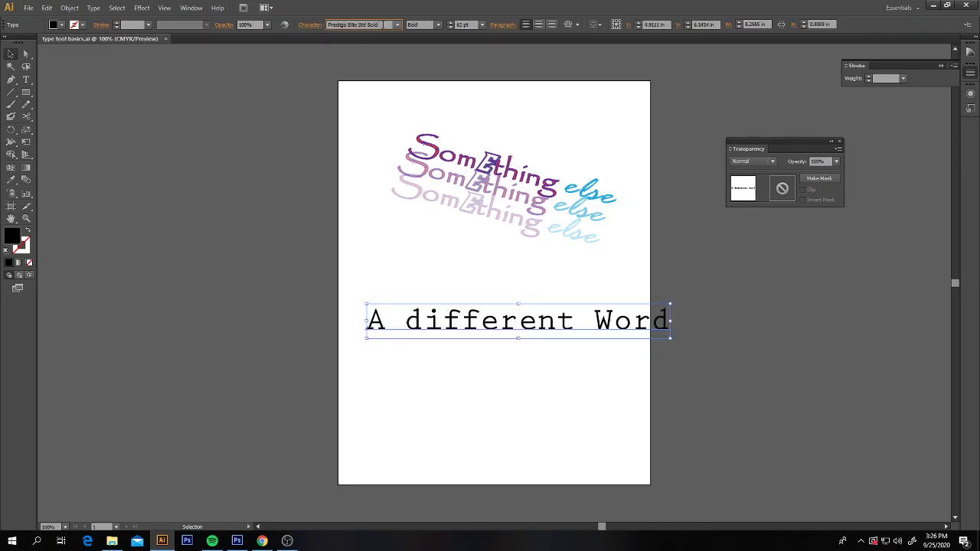
scroll(384, 25, up, 4)
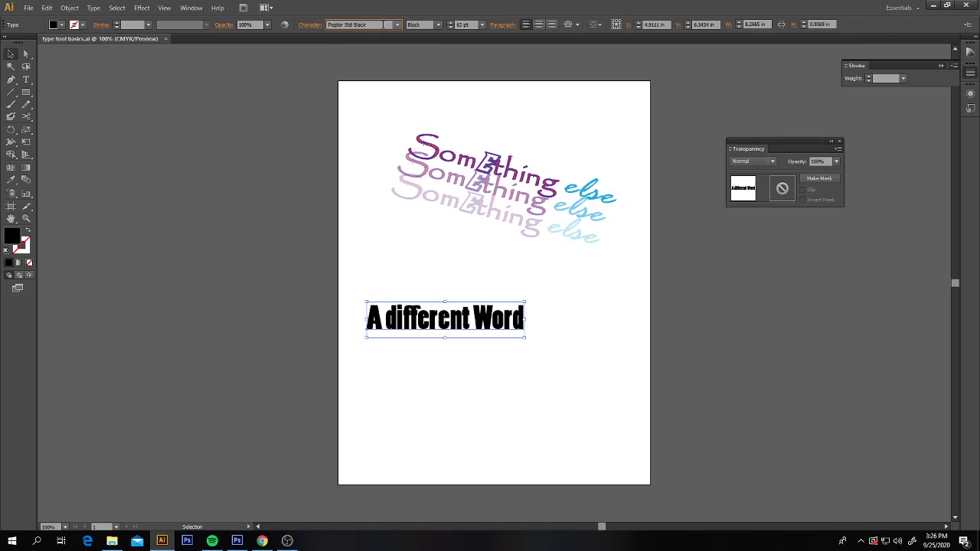
scroll(384, 25, up, 4)
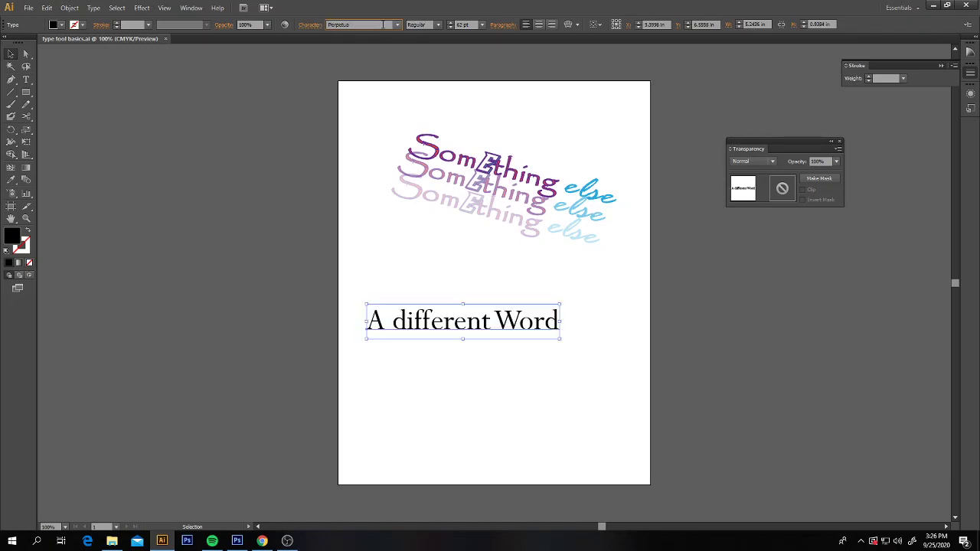
scroll(384, 24, up, 4)
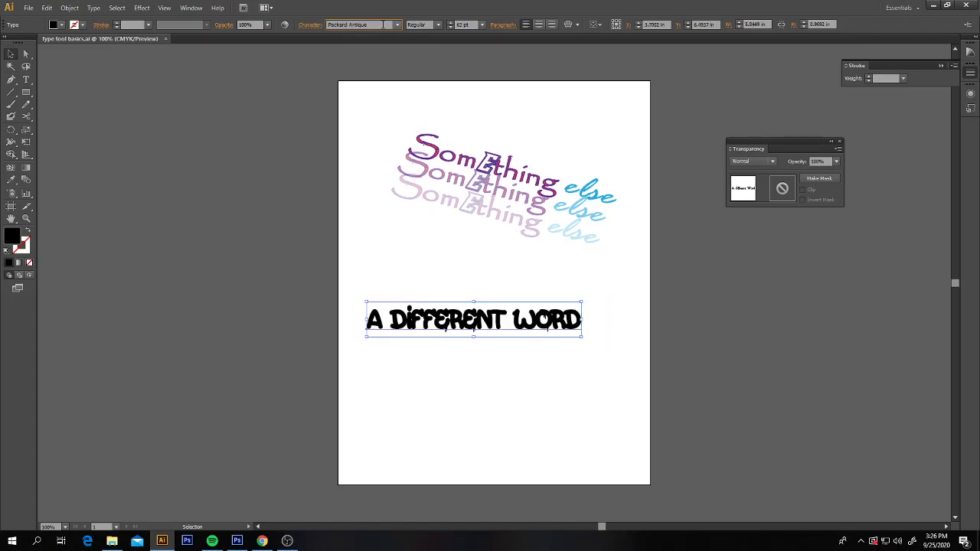
scroll(384, 25, up, 4)
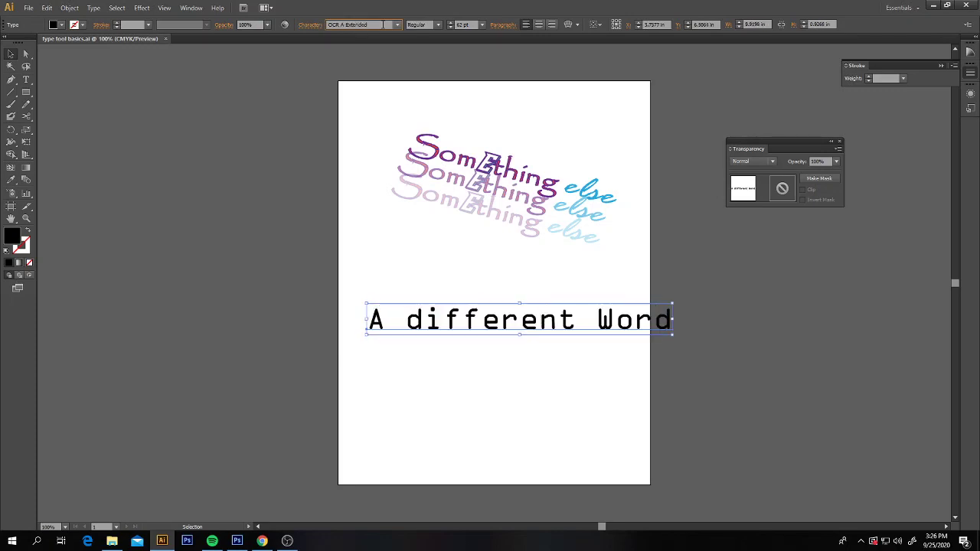
scroll(383, 24, up, 3)
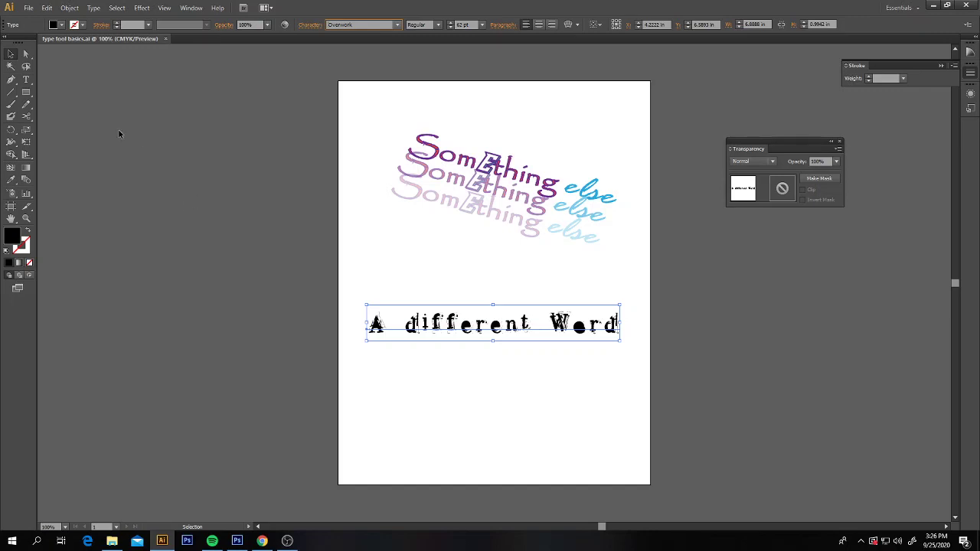
drag(494, 323, 494, 274)
- Add vertical text reading "start typing" below the "A different Word" line using the Vertical Type Tool
click(26, 80)
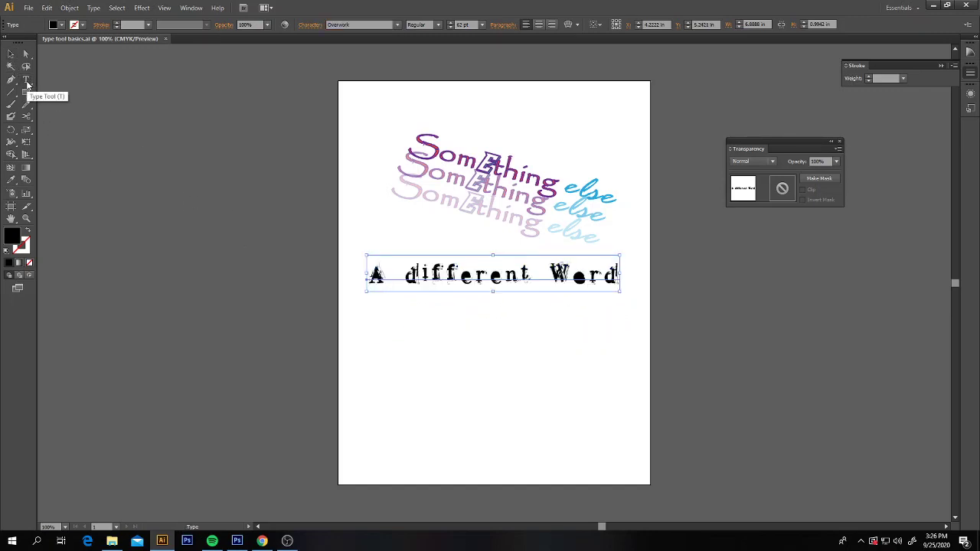
click(27, 81)
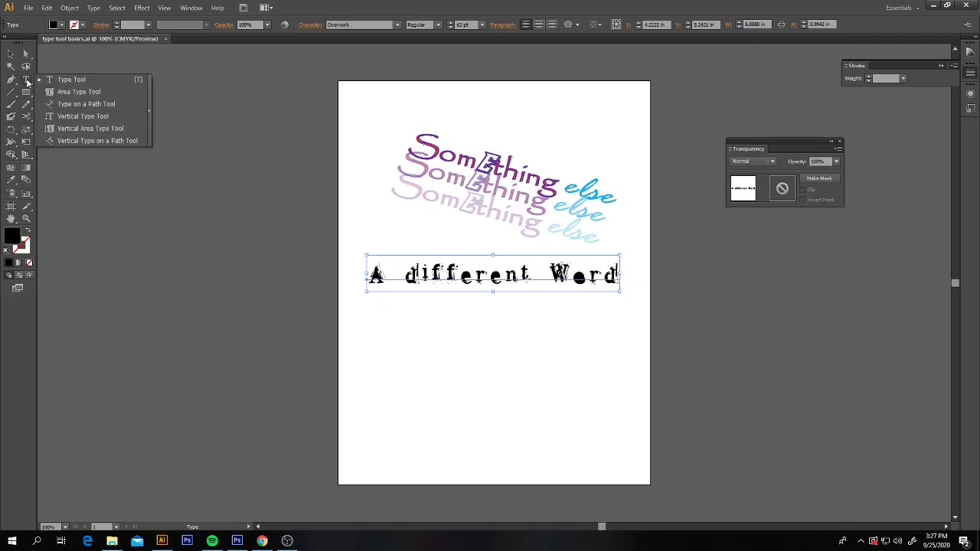
click(121, 118)
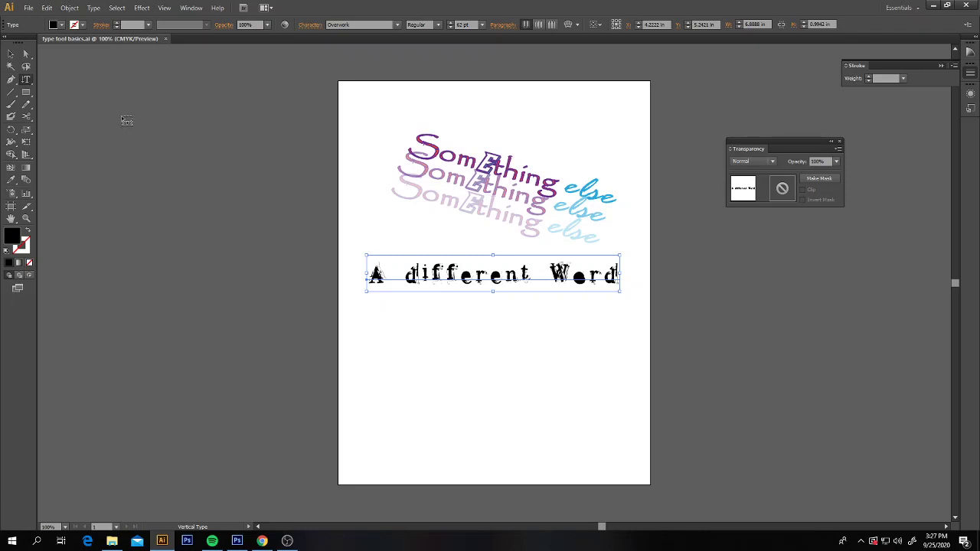
click(428, 339)
text(start type)
key(BackSpace)
text(ing)
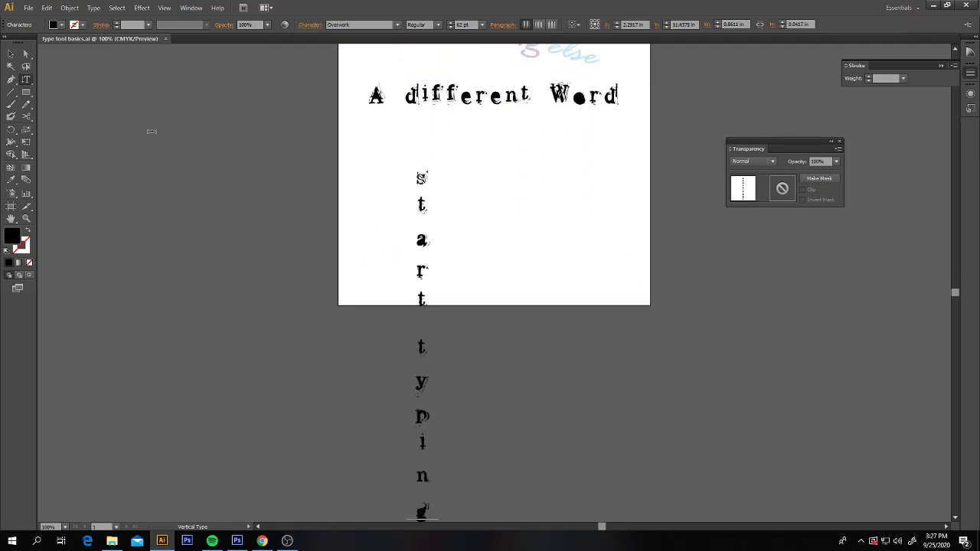
key(Escape)
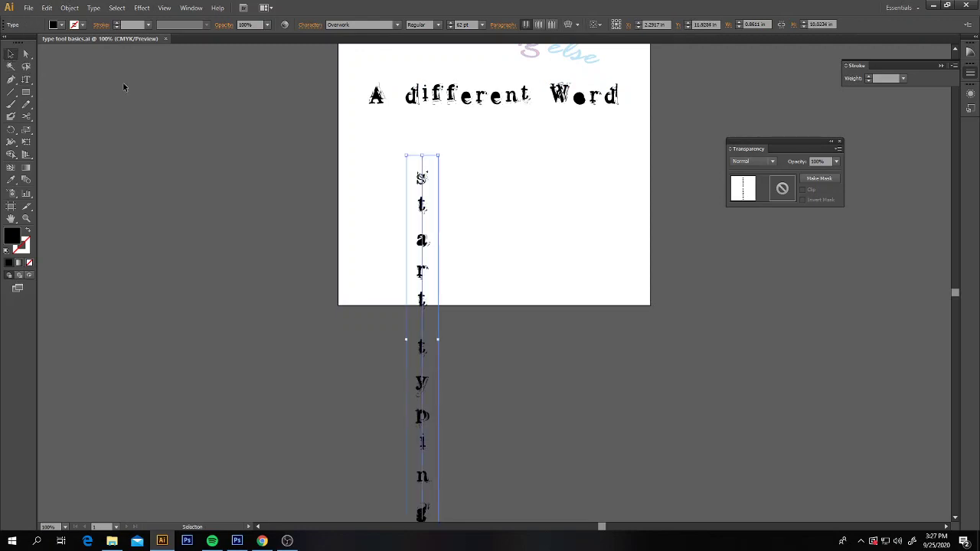
- Set the vertical text's font size to 21 pt so it fits on the page, and deselect it
click(482, 24)
click(496, 143)
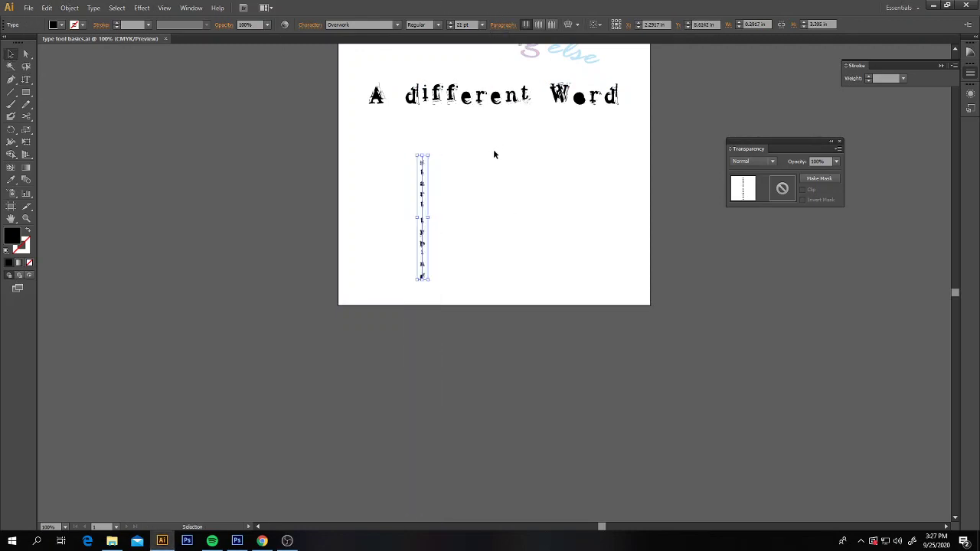
click(438, 173)
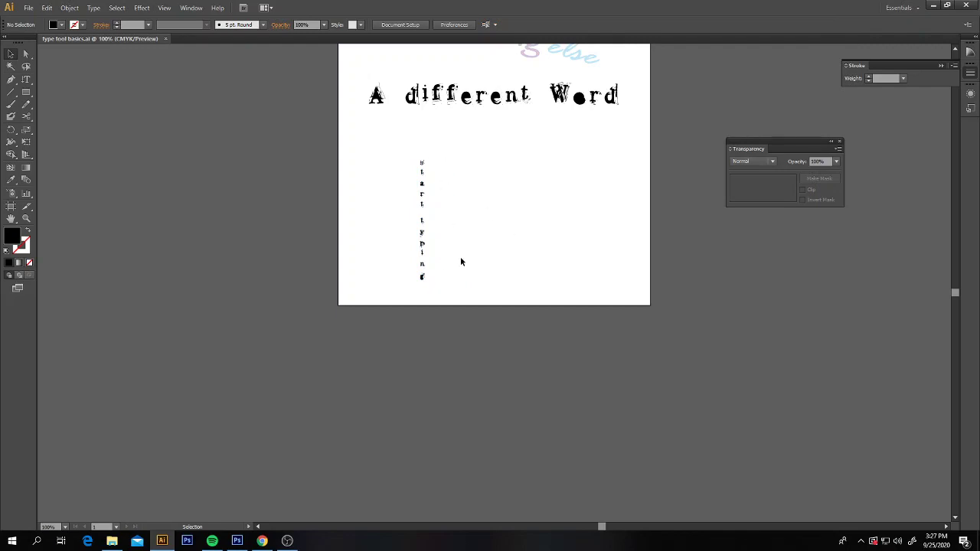
- Move the vertical "start typing" text closer to the page's left edge and deselect it
scroll(484, 258, up, 5)
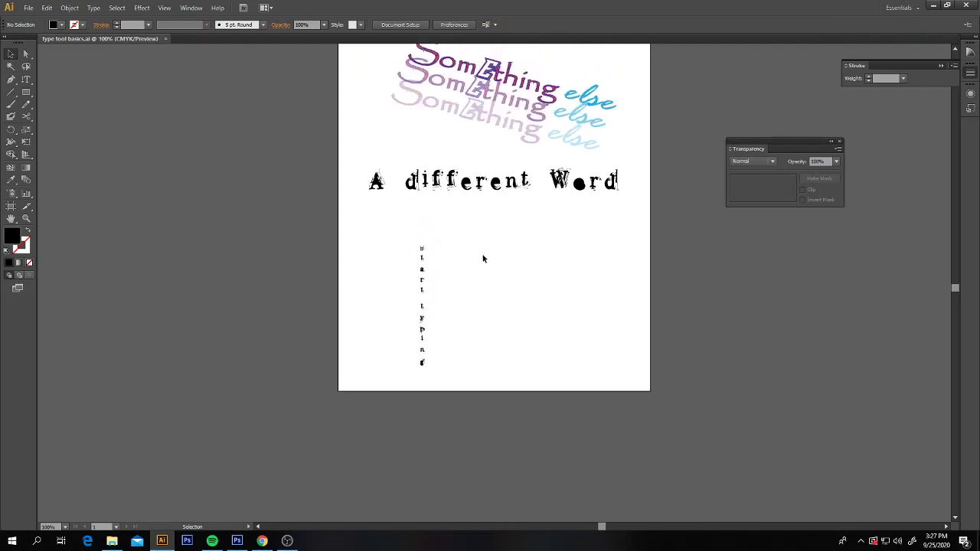
drag(425, 285, 391, 268)
click(484, 295)
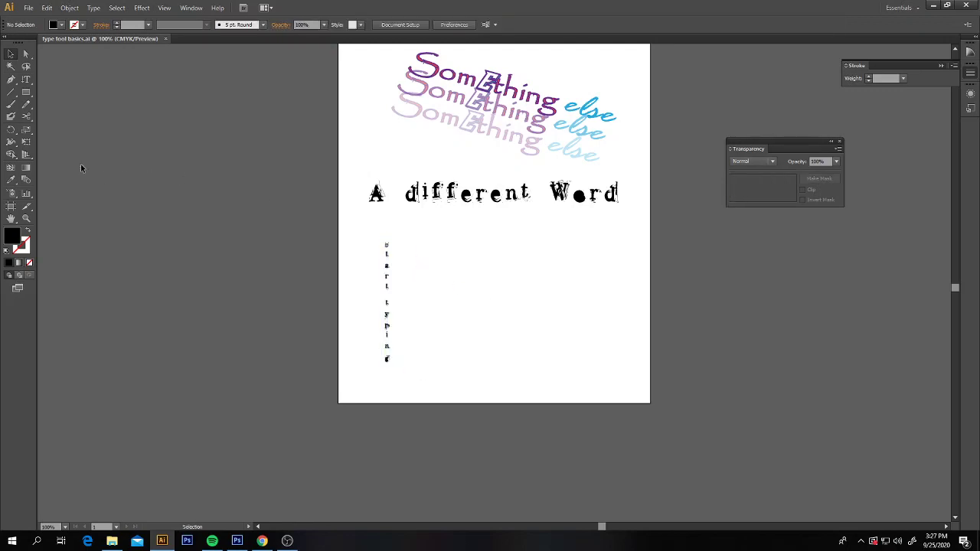
- Change the font of the vertical "start typing" text to Permanent Marker and deselect it
click(10, 57)
click(387, 269)
click(398, 24)
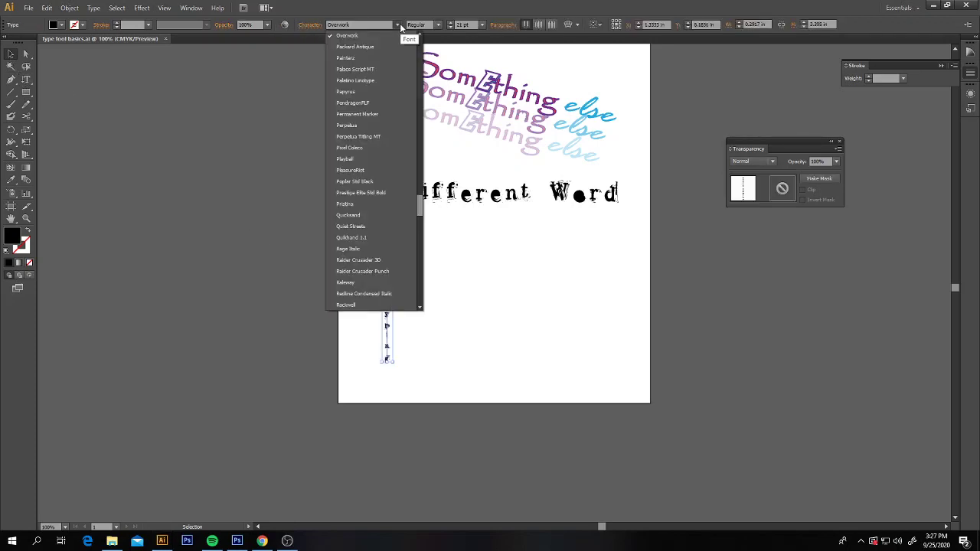
click(382, 113)
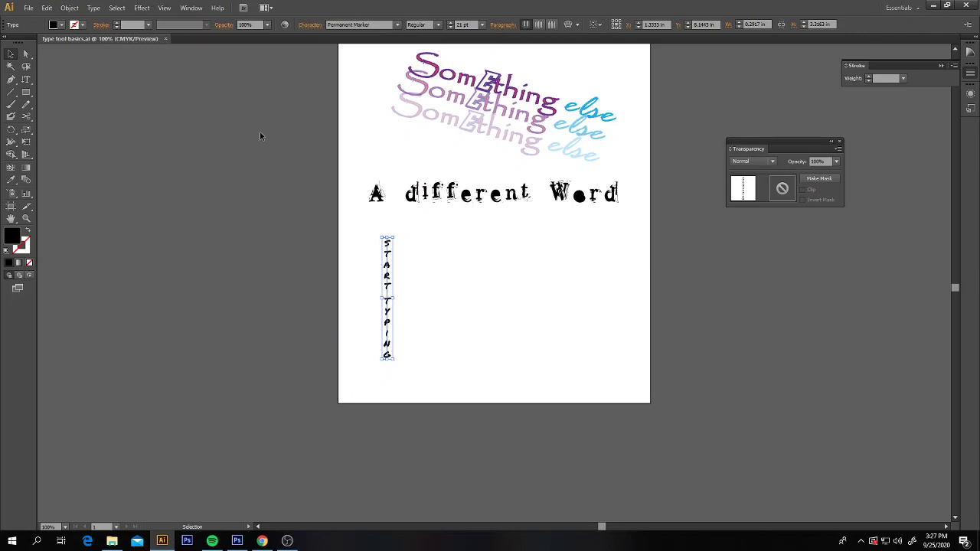
click(467, 296)
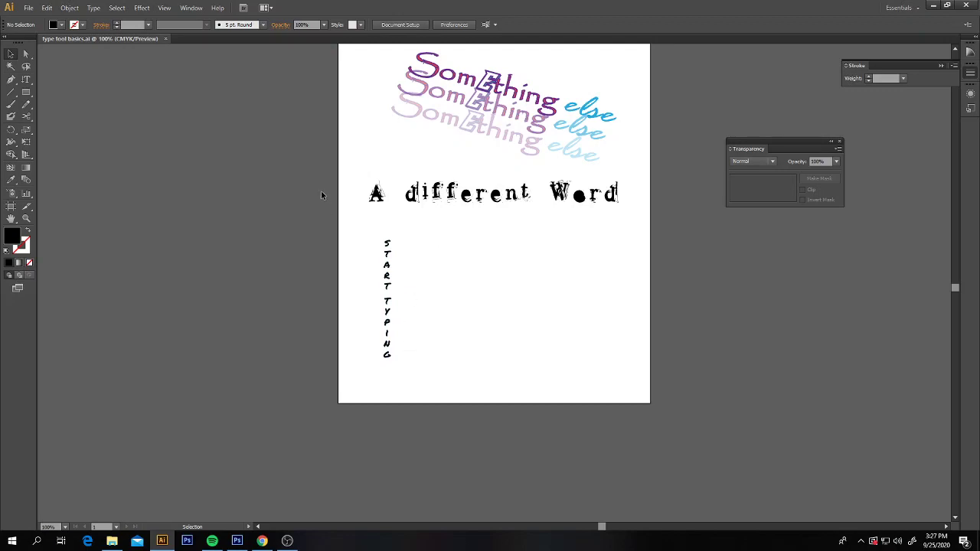
- Add a horizontal text line reading "TYPE YOUR WORDS" with the regular Type Tool in the empty area beside the vertical text
click(25, 79)
drag(26, 78, 57, 81)
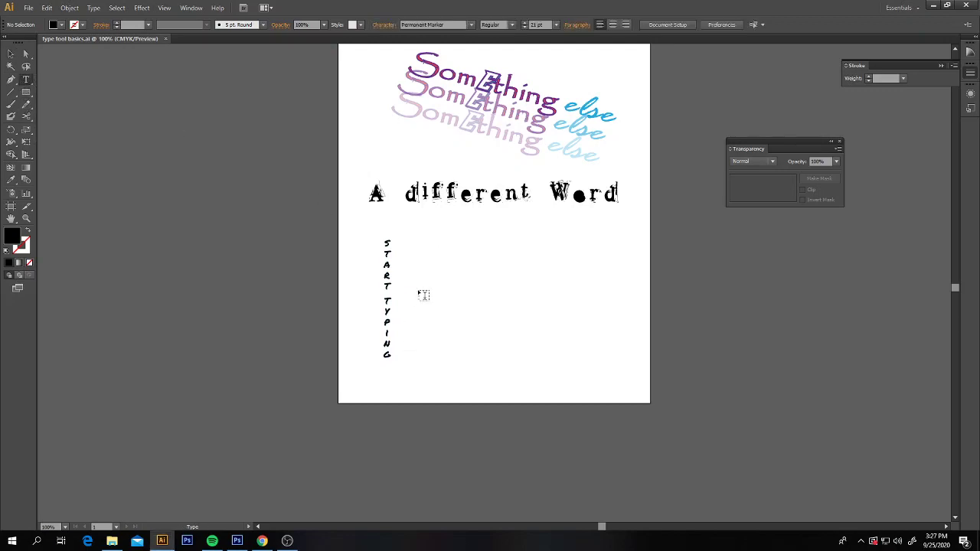
click(489, 286)
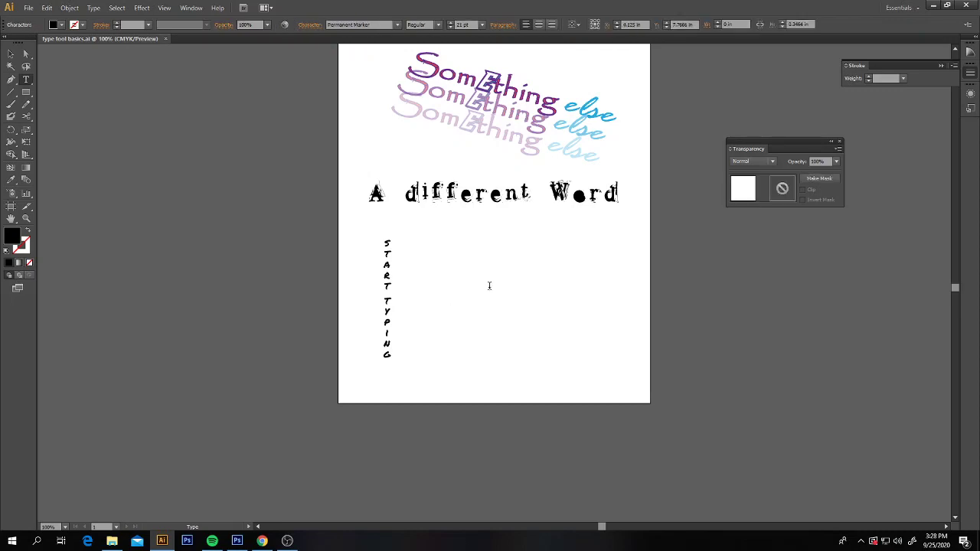
text(TYPE YOUR WORDS)
- Rotate the "TYPE YOUR WORDS" text 90° counterclockwise so it reads from bottom to top, and deselect it
click(11, 54)
click(417, 250)
click(554, 289)
drag(579, 278, 525, 240)
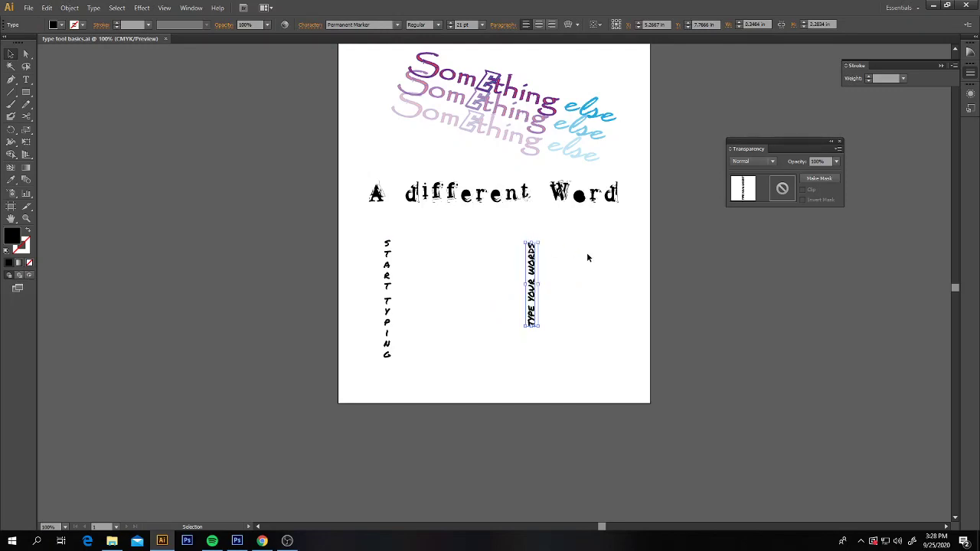
click(587, 251)
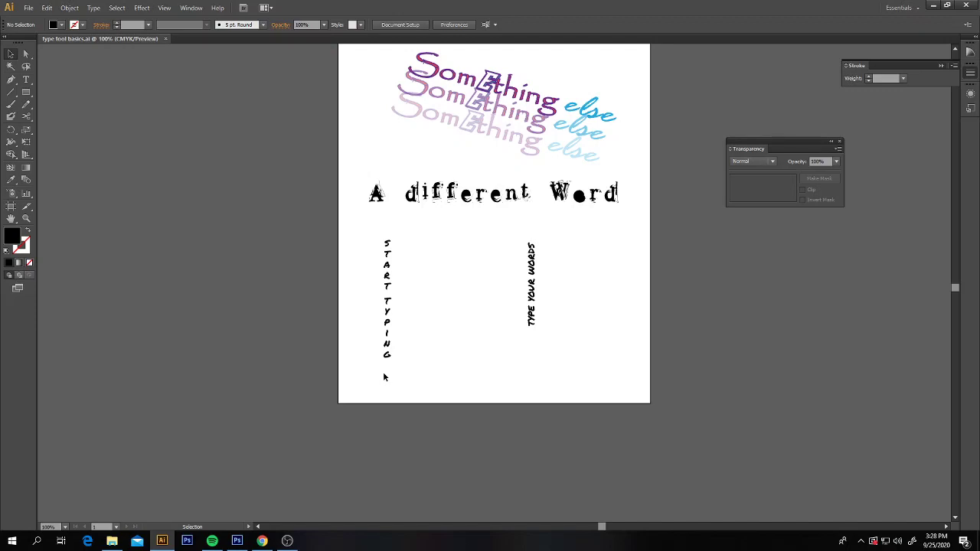
- Move the rotated "TYPE YOUR WORDS" text next to the vertical "start typing" text and save the document
drag(531, 299, 433, 296)
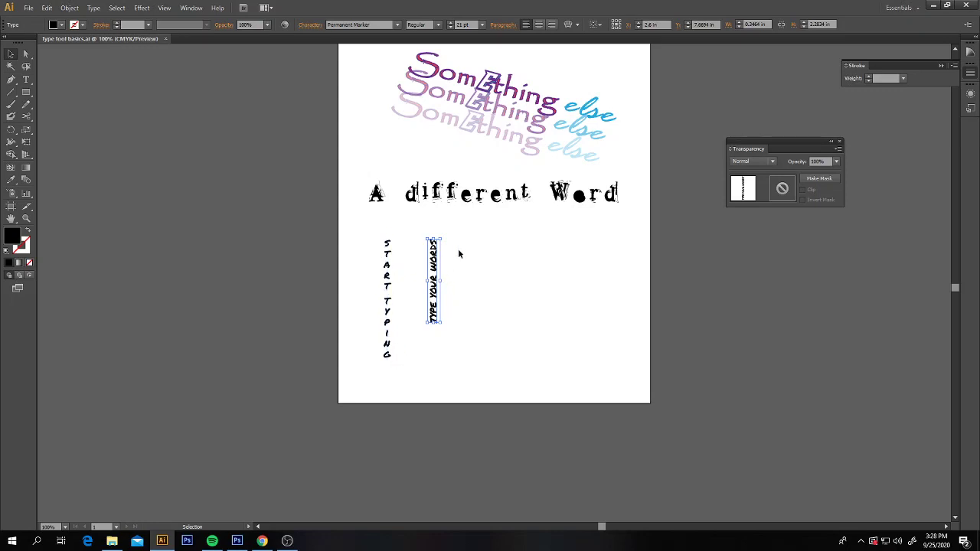
click(506, 250)
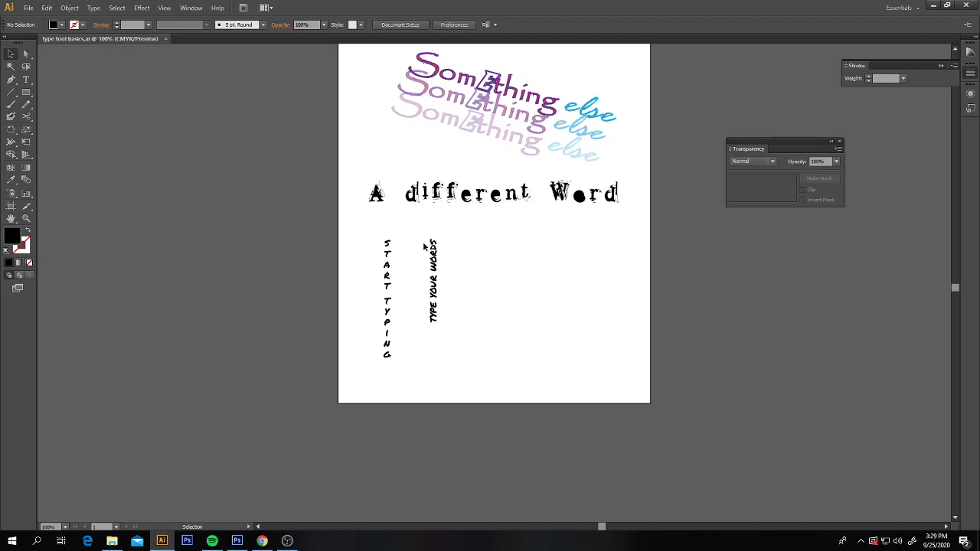
click(28, 8)
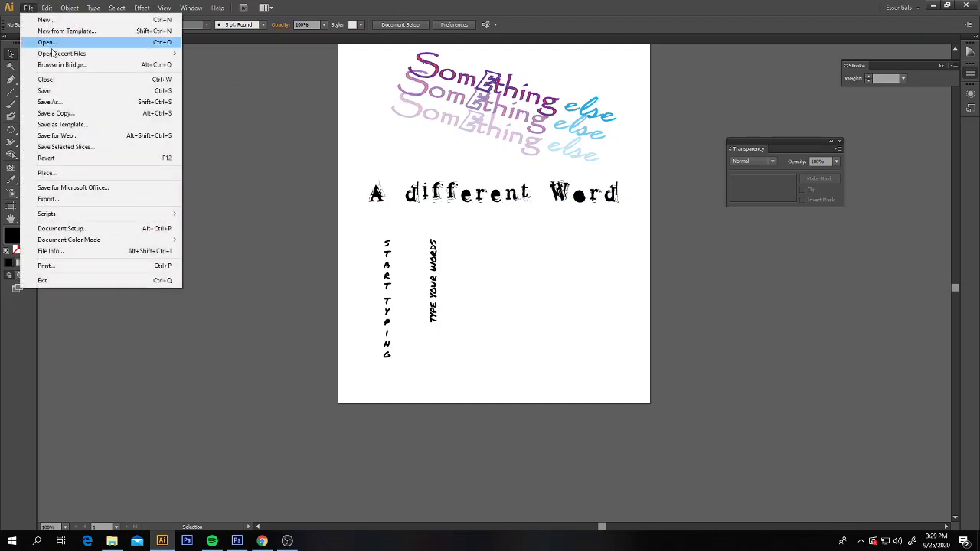
click(55, 93)
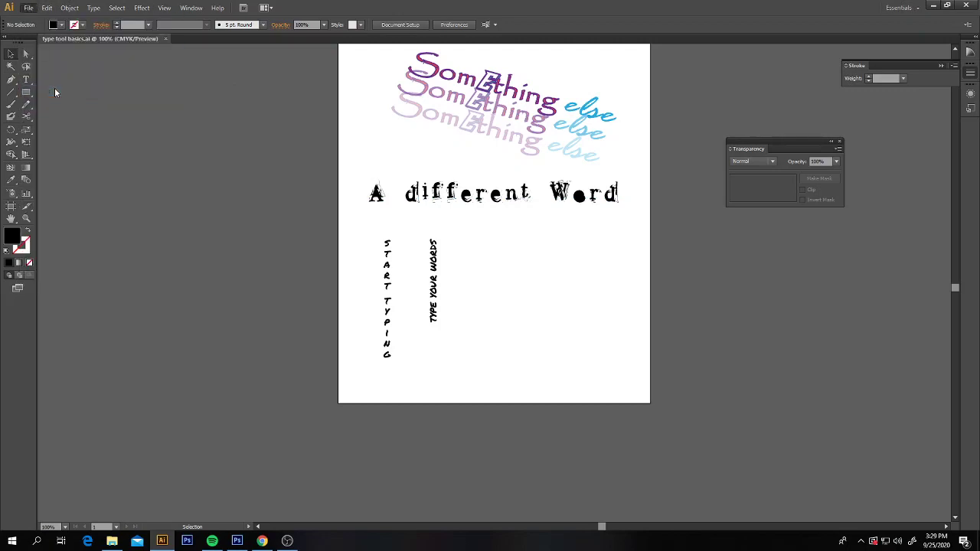